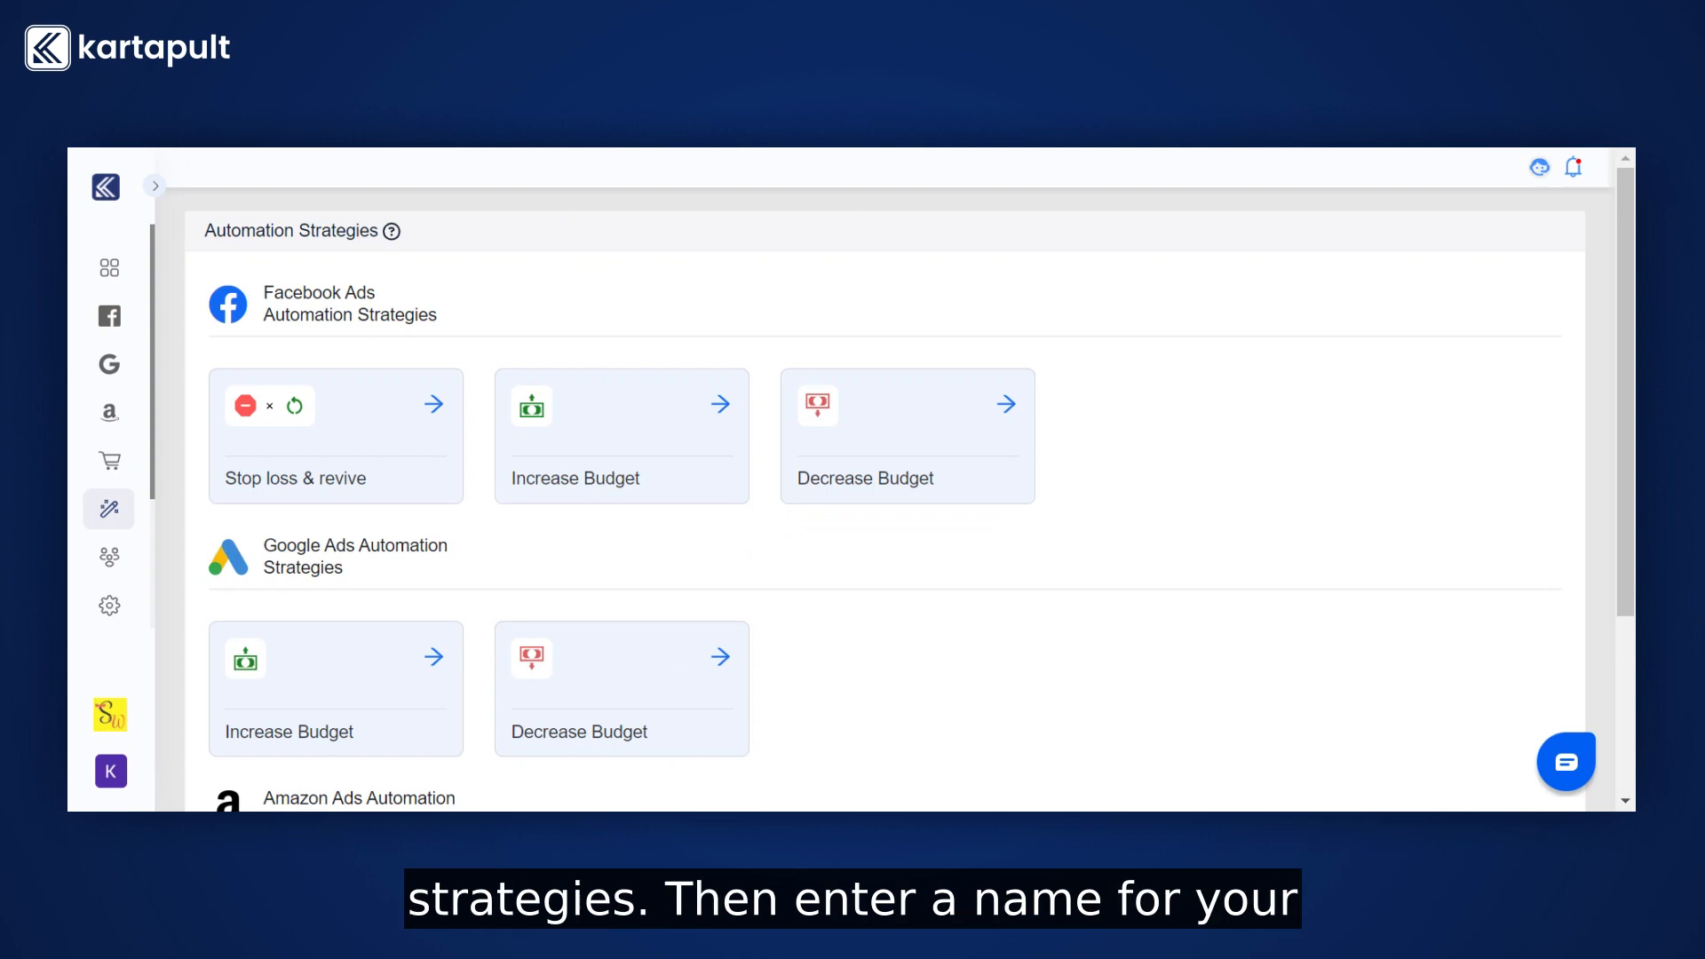
Open the Google Ads Decrease Budget automation strategy and name it xyz.
click(663, 685)
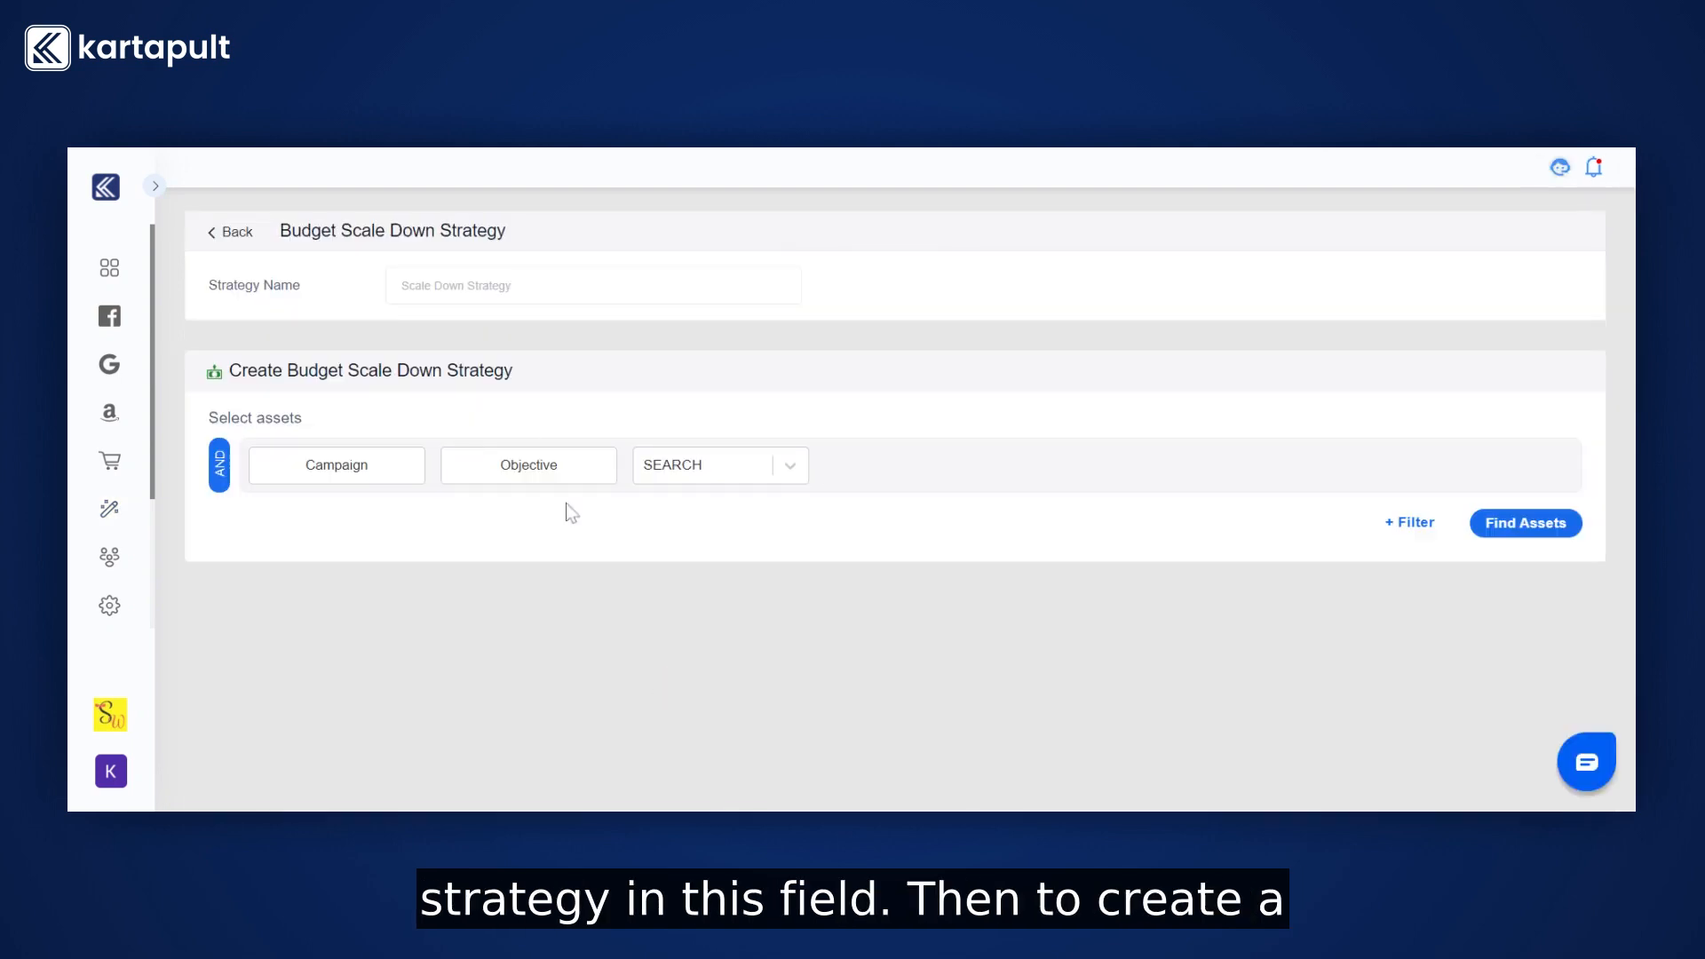
click(593, 286)
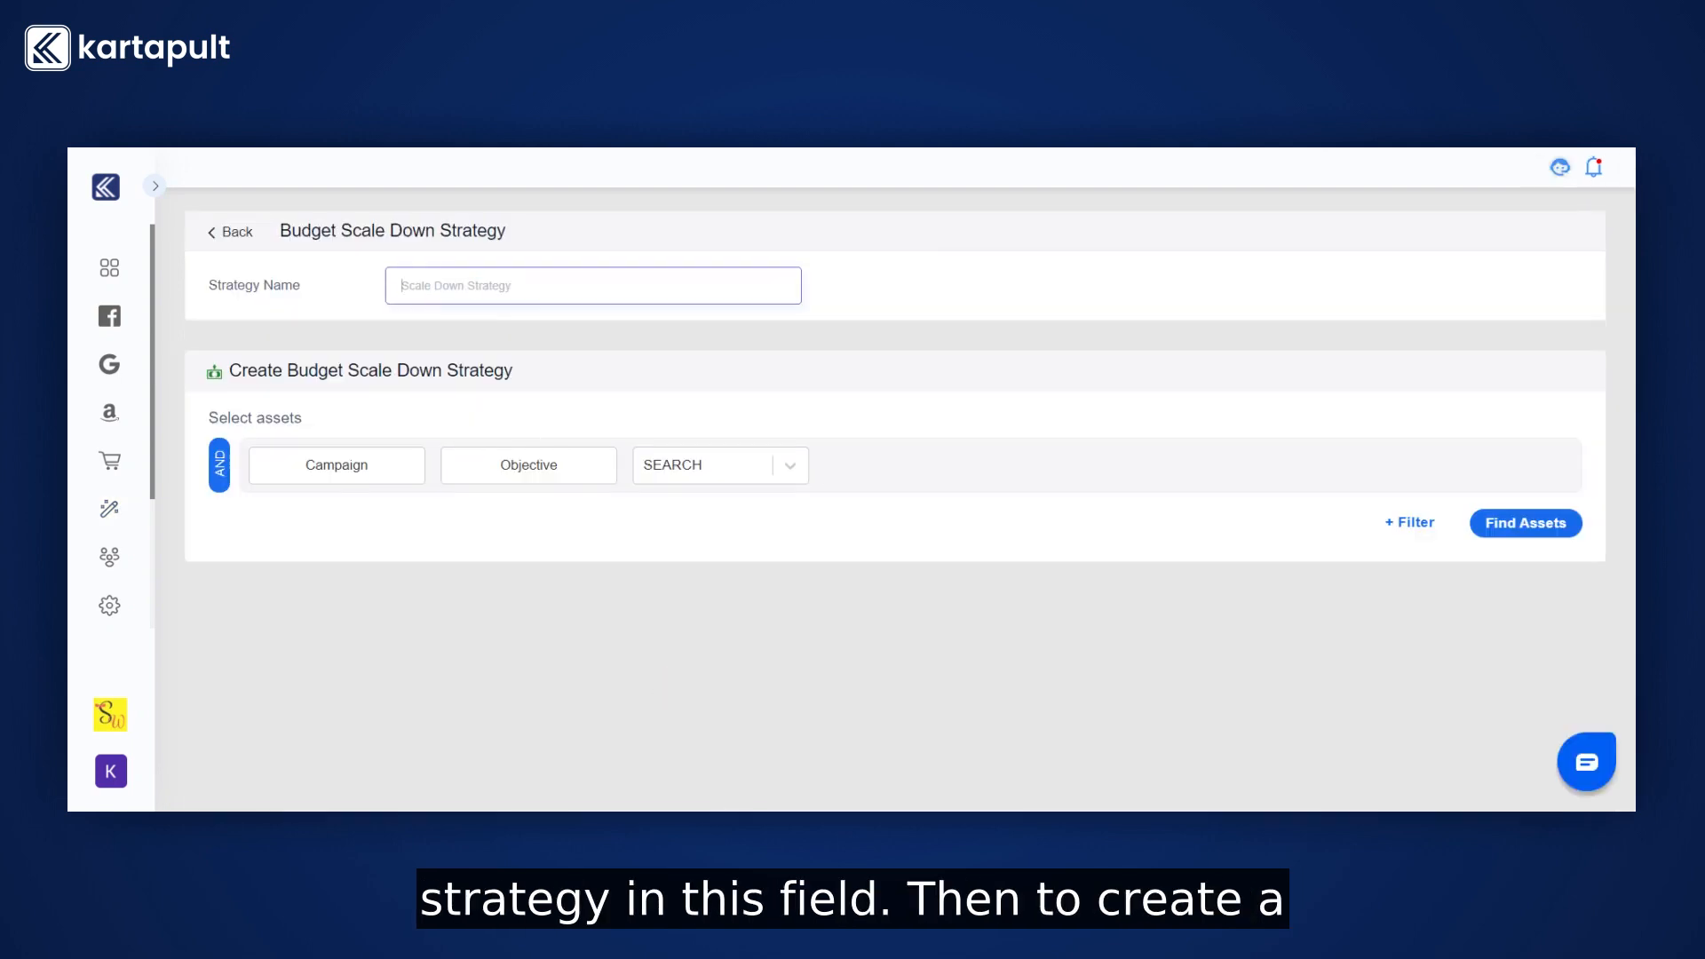
text(xyz)
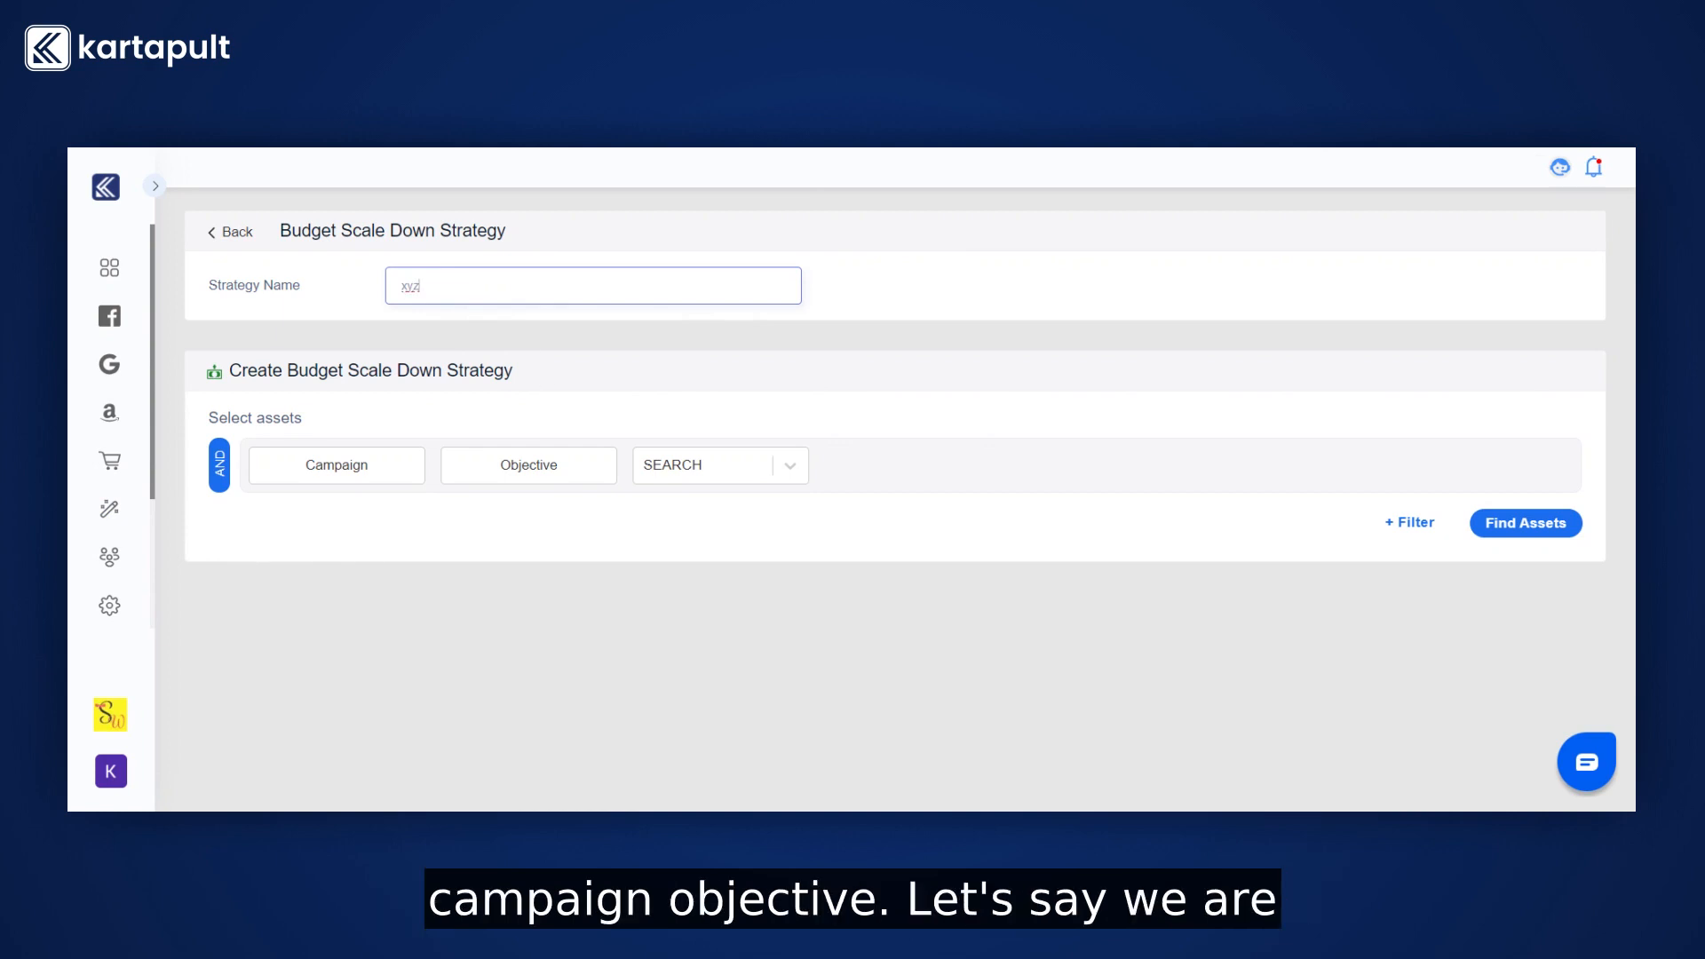
Choose SEARCH as the campaign objective for asset selection.
click(669, 469)
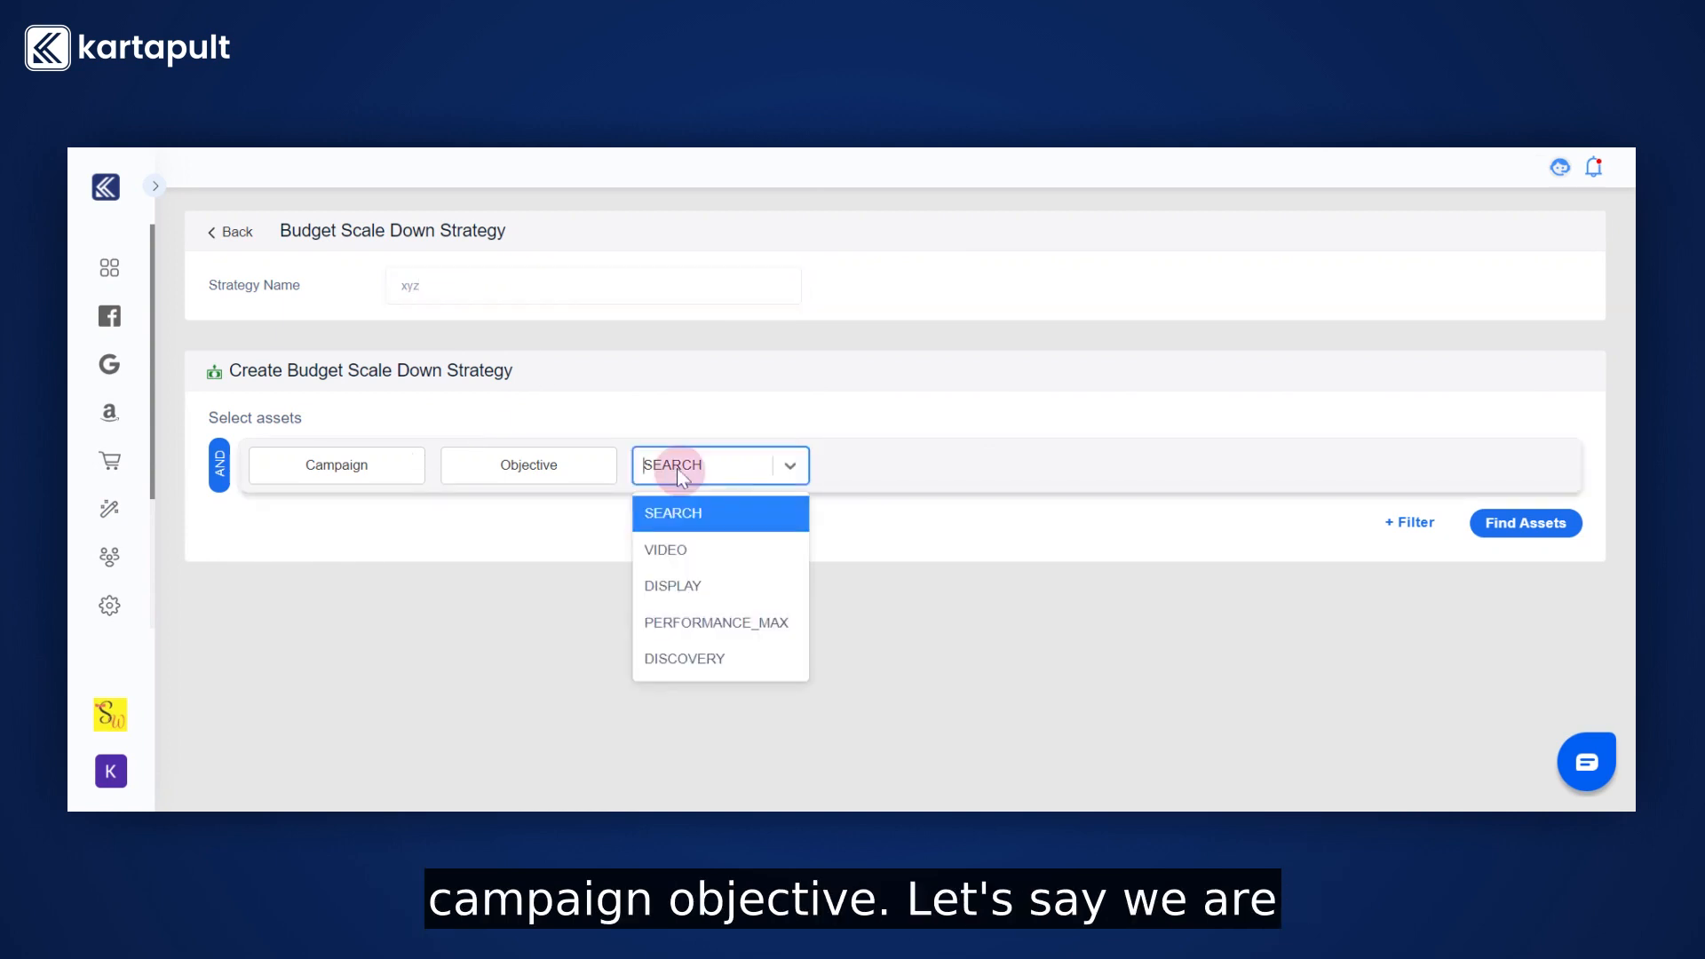
click(691, 520)
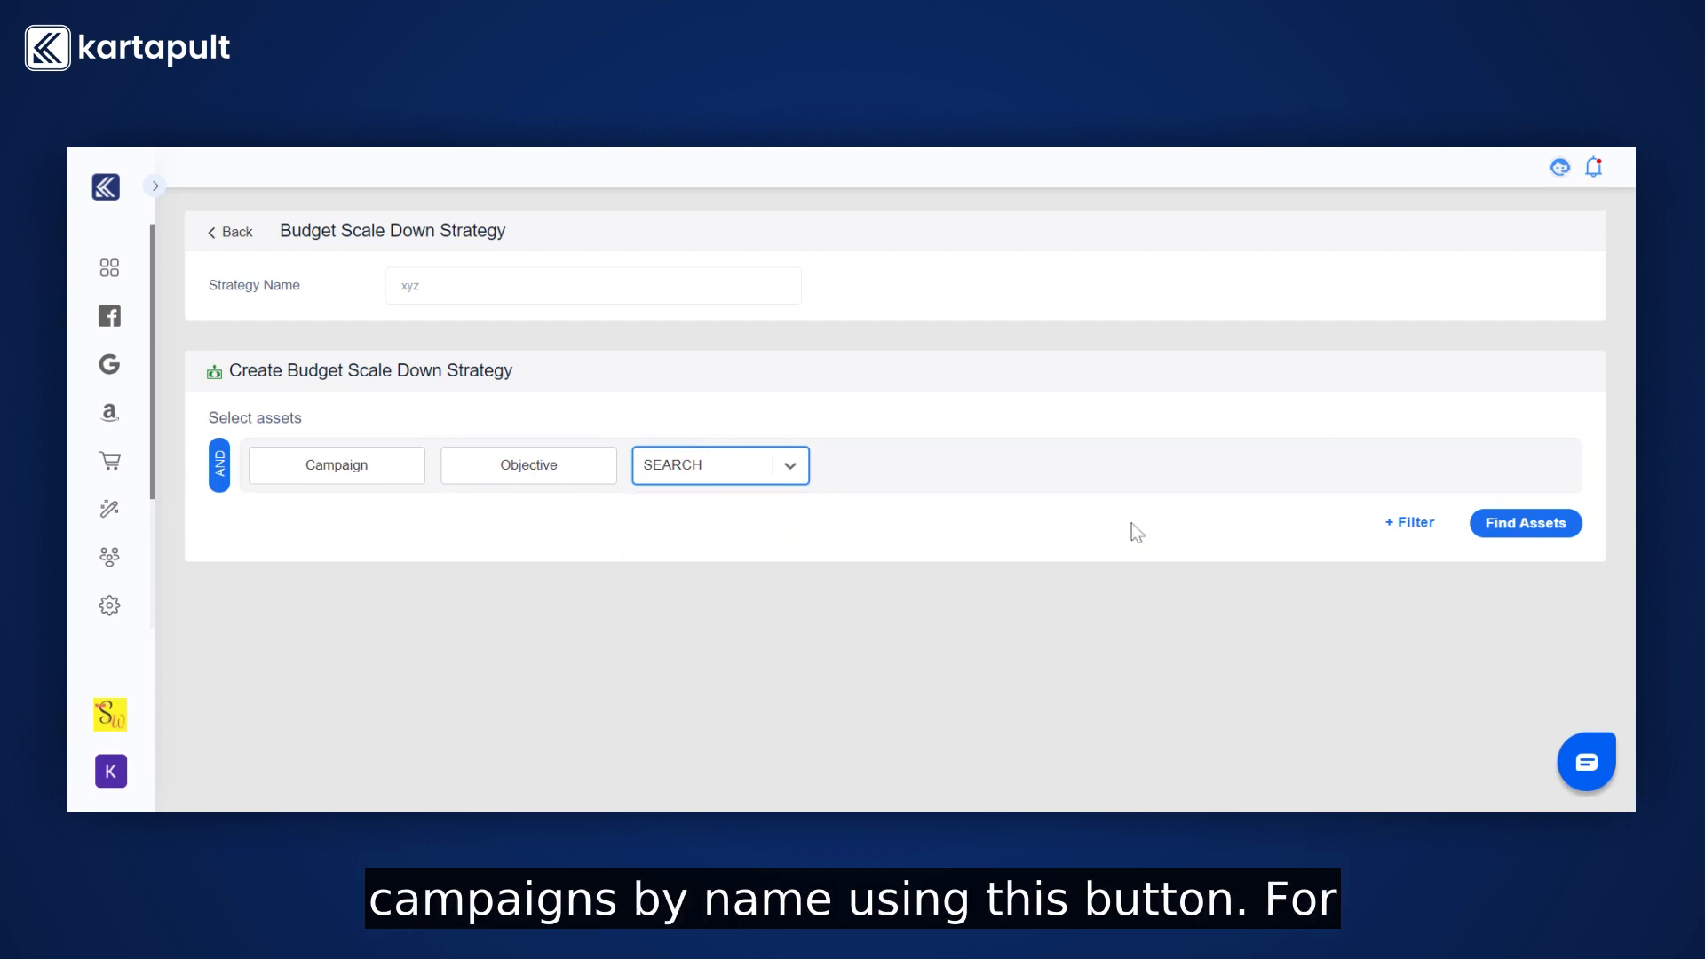
click(1403, 522)
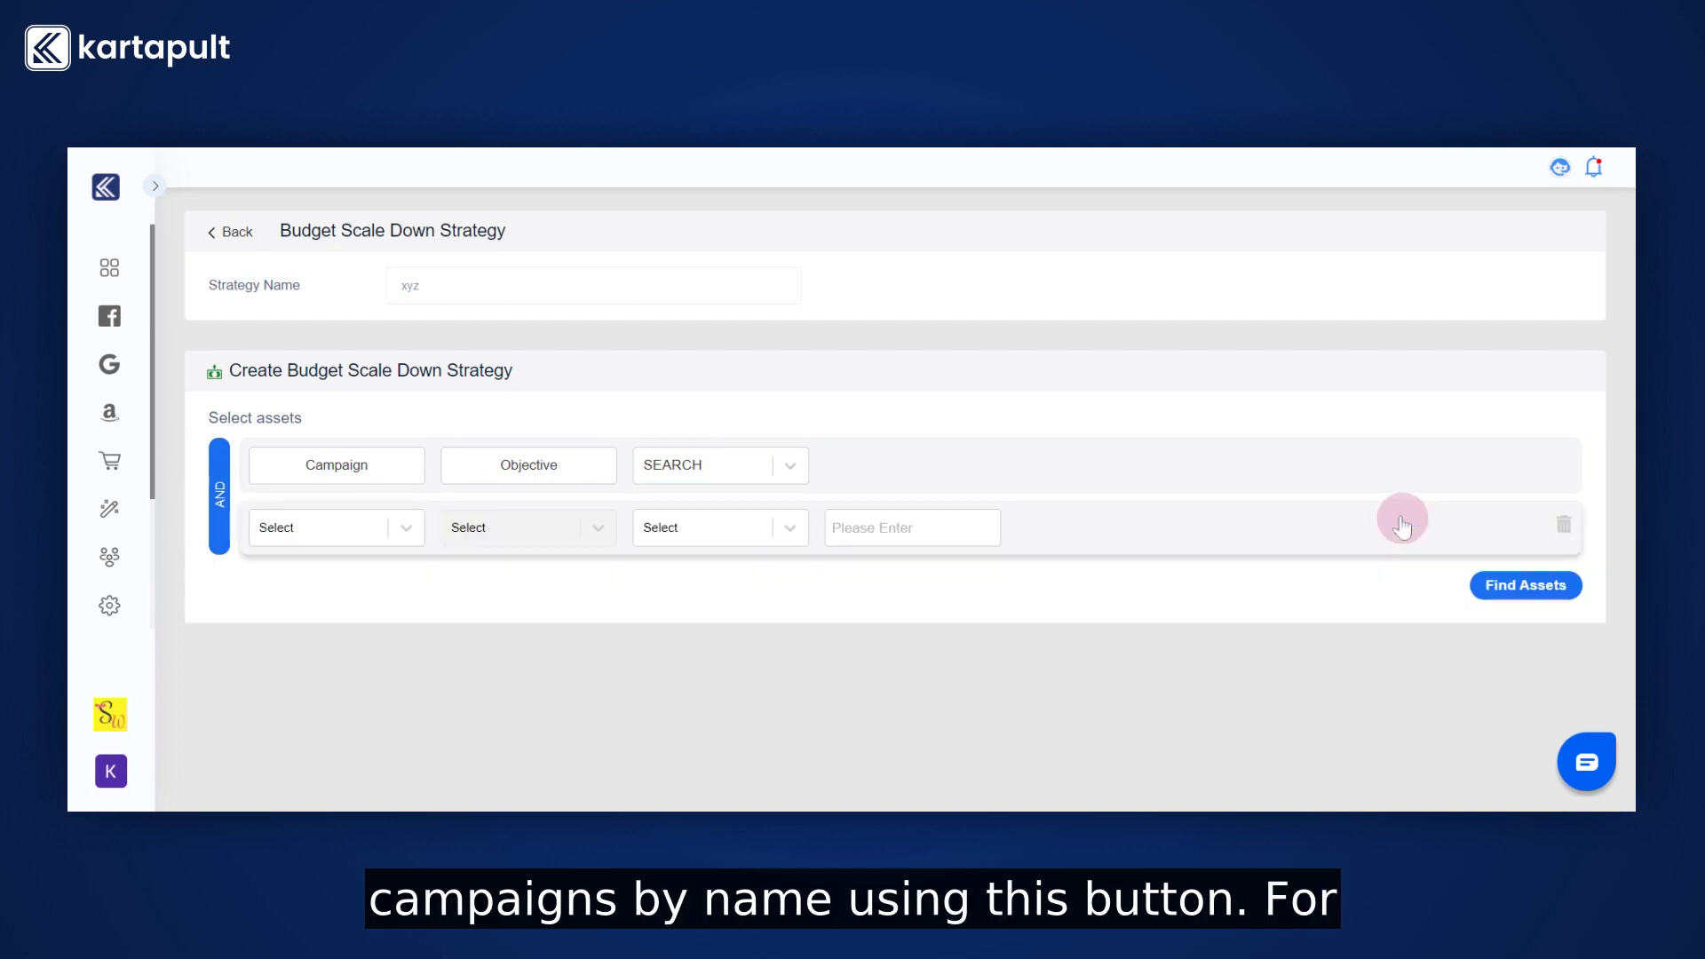
click(335, 527)
click(354, 577)
click(511, 526)
click(484, 569)
click(701, 526)
click(684, 568)
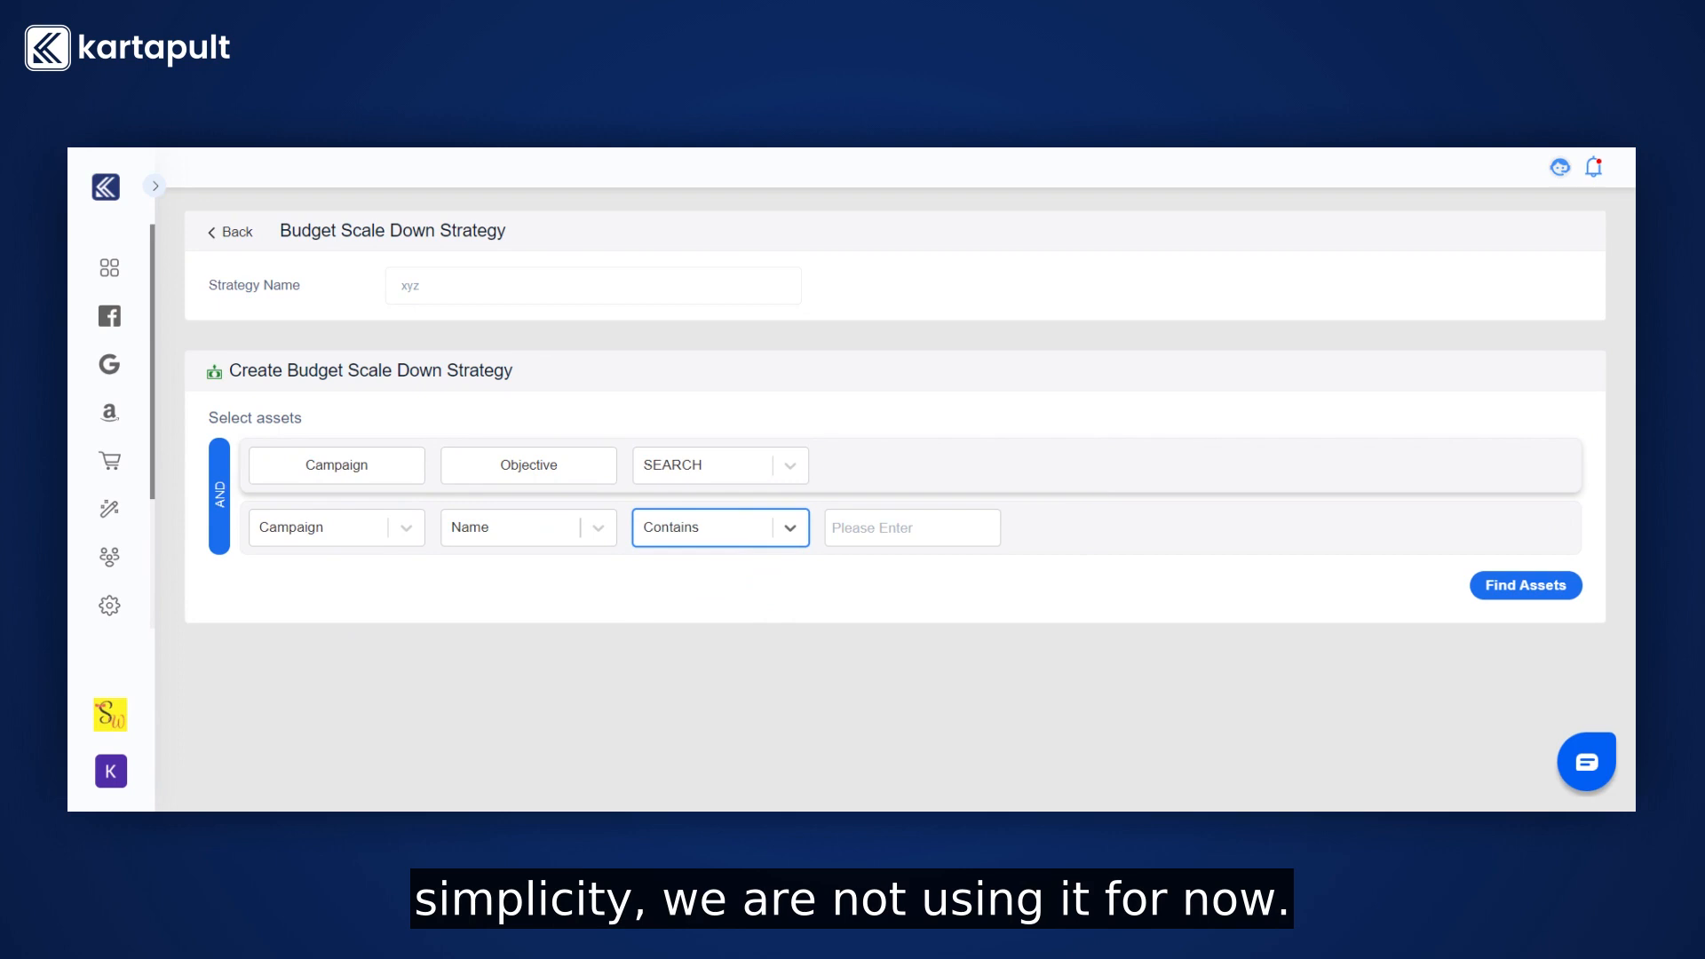
click(1562, 524)
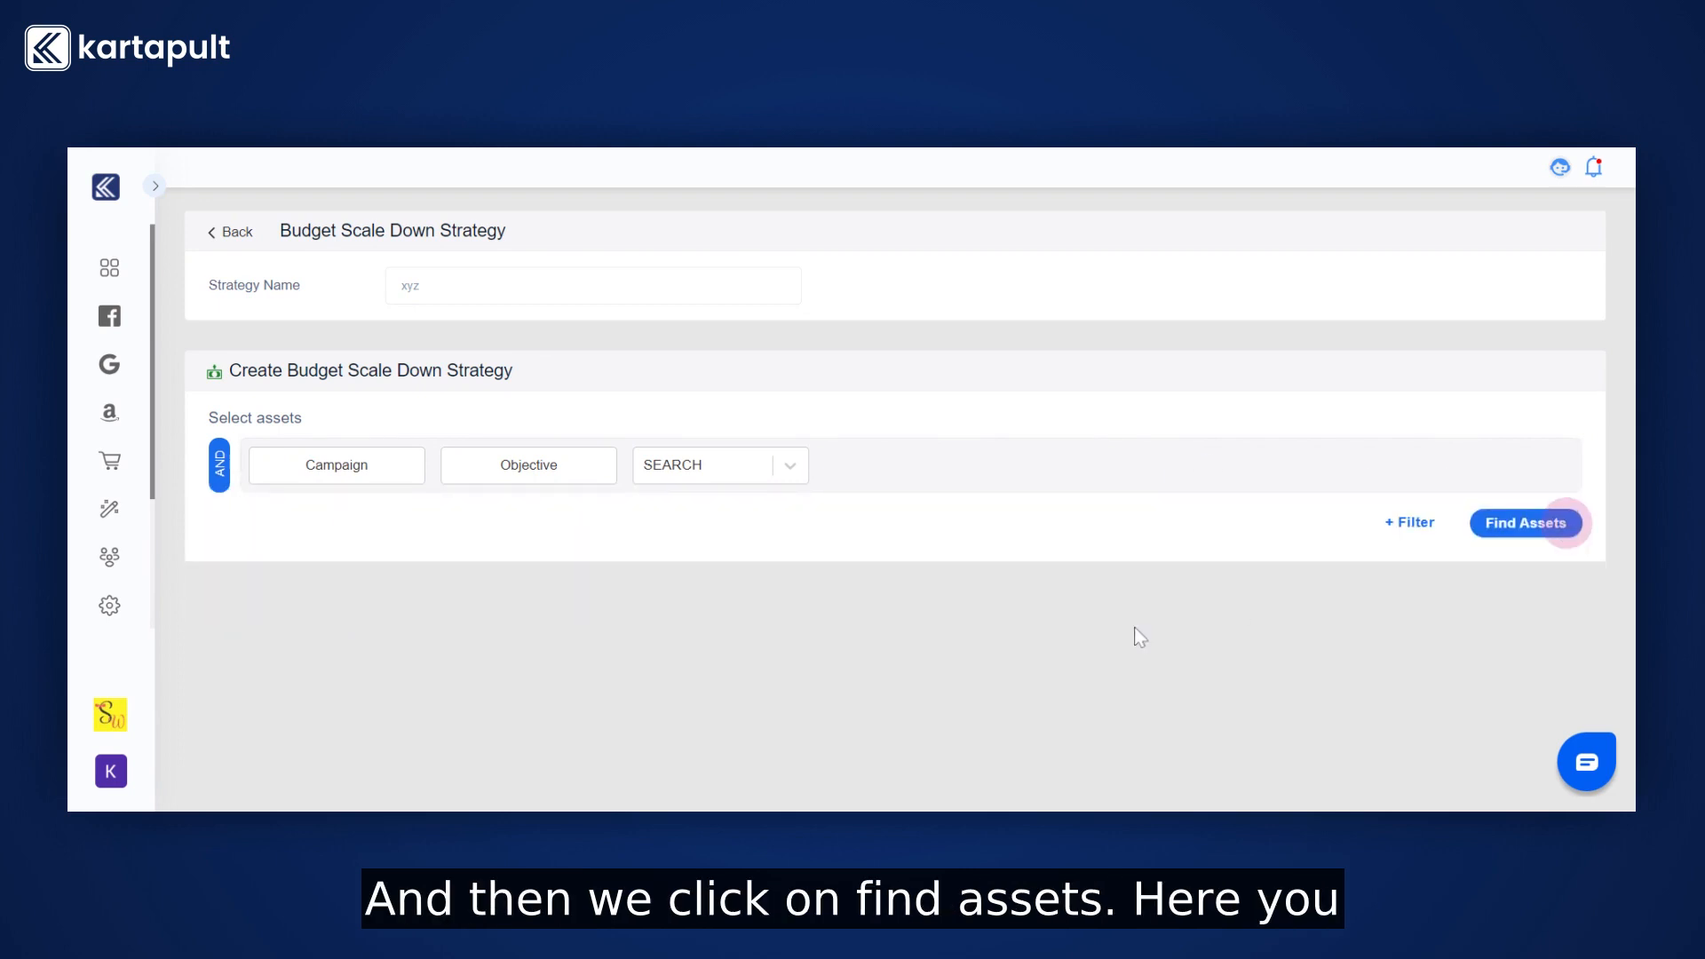
Find the assets, show all assets, and select the first campaign in the list.
click(1515, 524)
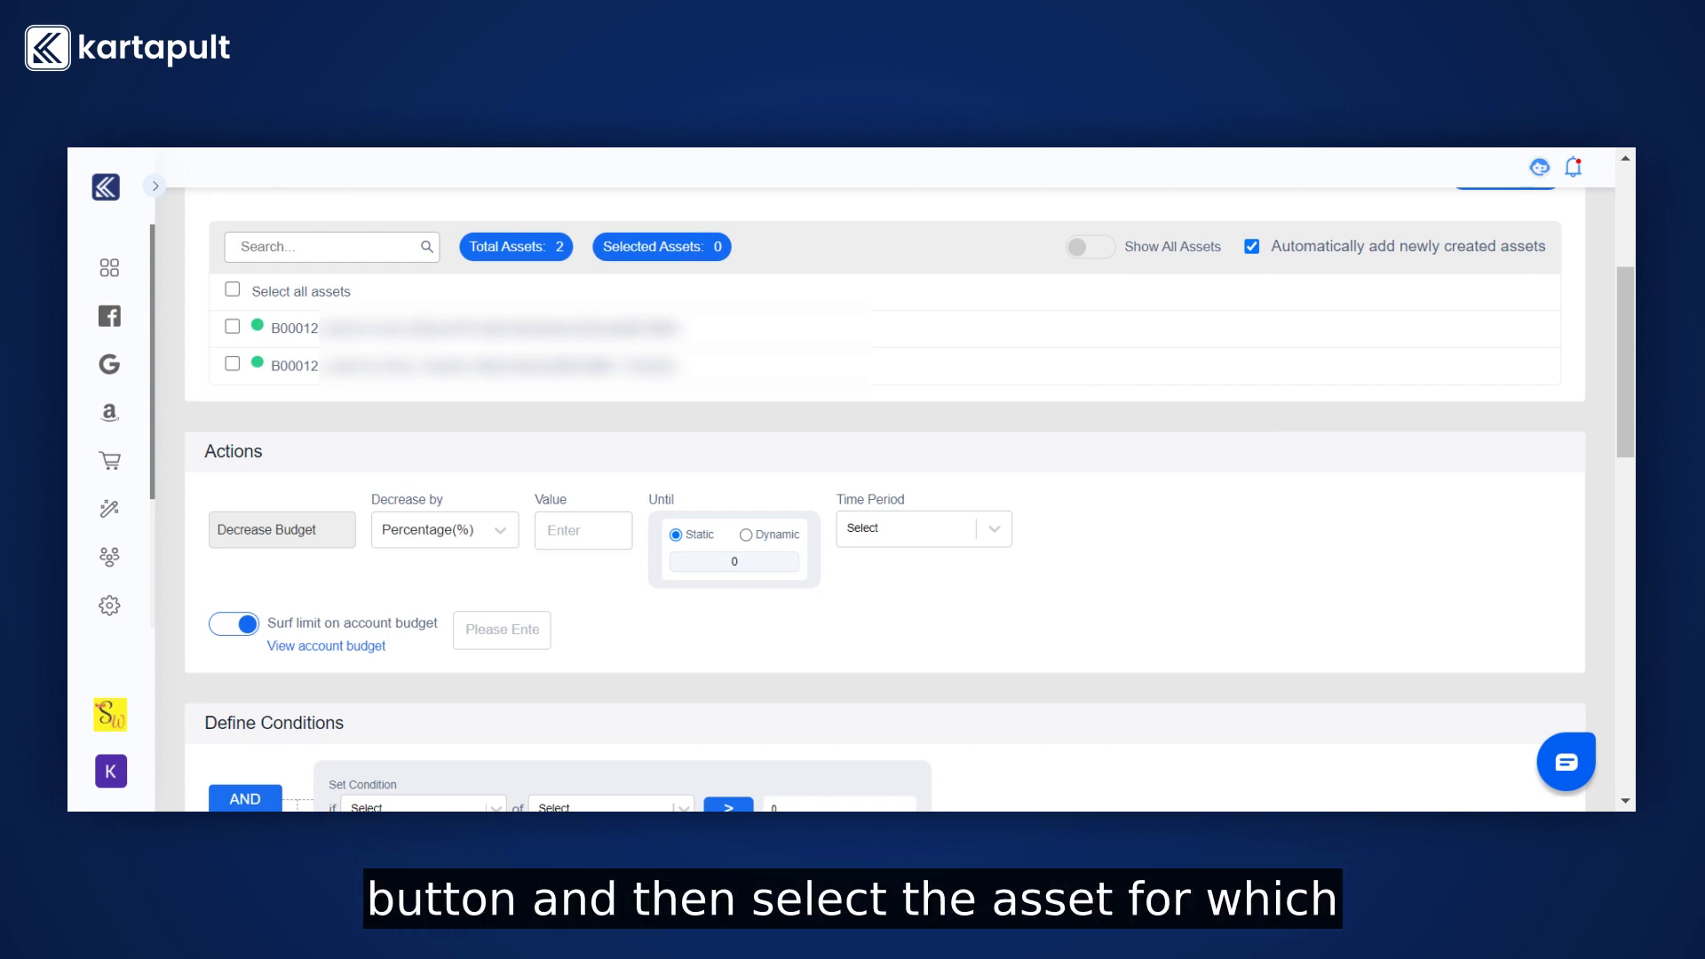
click(1101, 251)
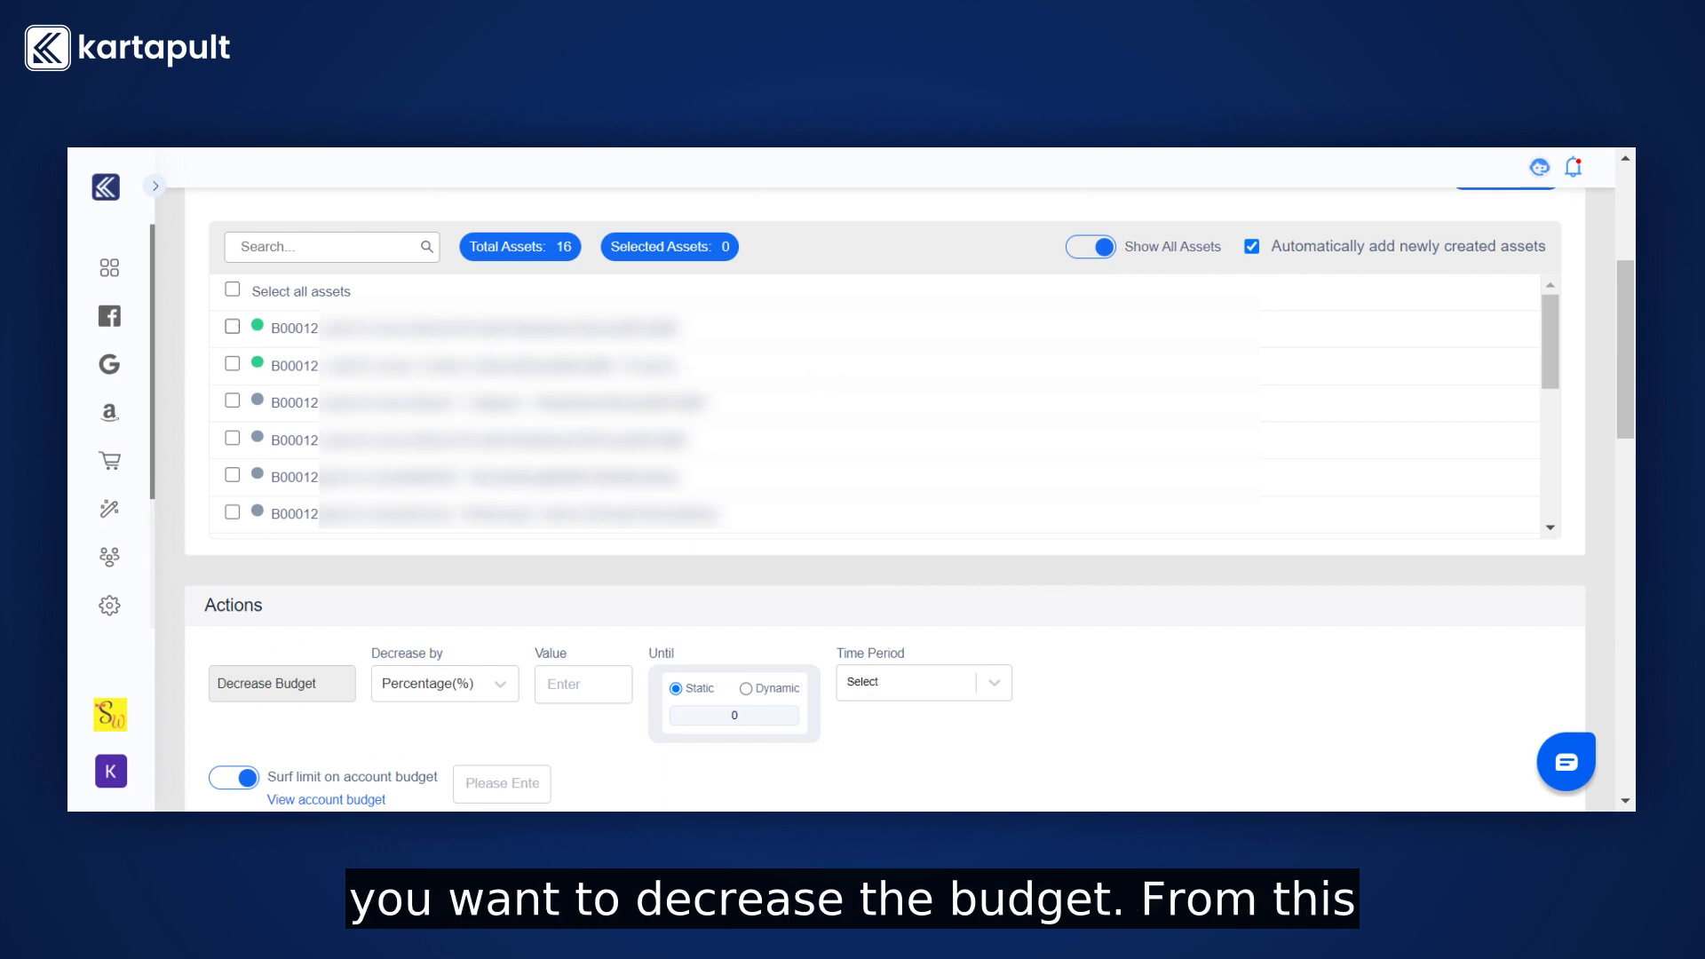
click(233, 327)
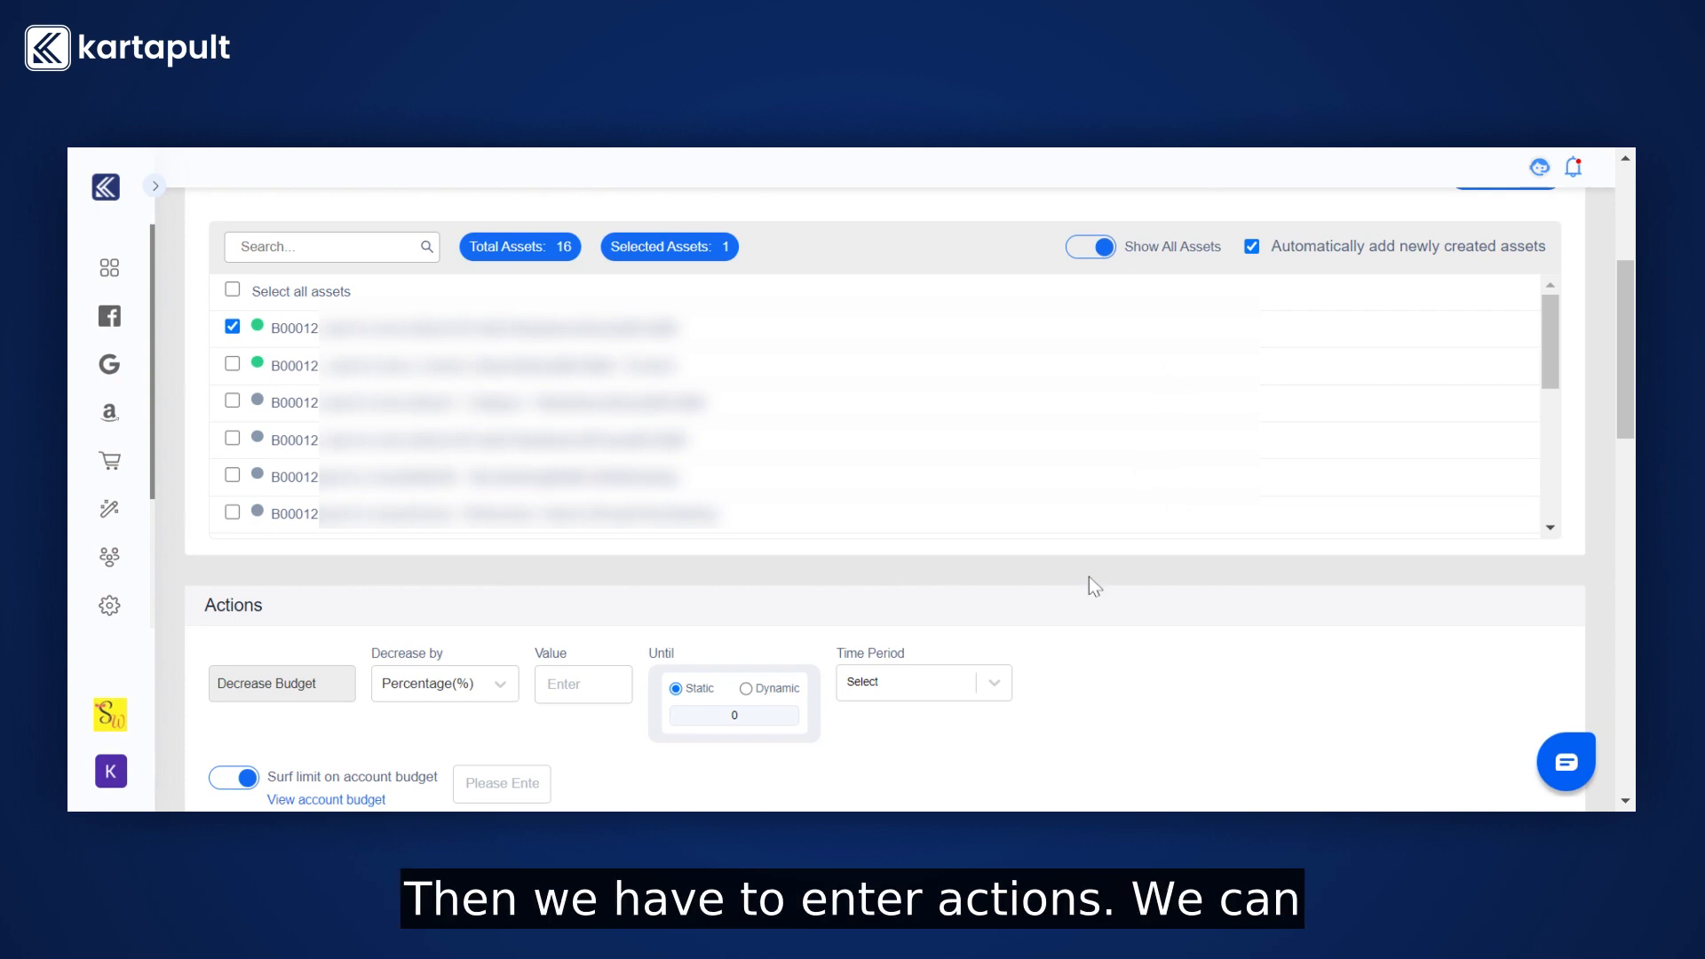
Set the action to decrease the budget by percentage with a value of 10.
scroll(1092, 586, down, 1)
scroll(1095, 586, down, 4)
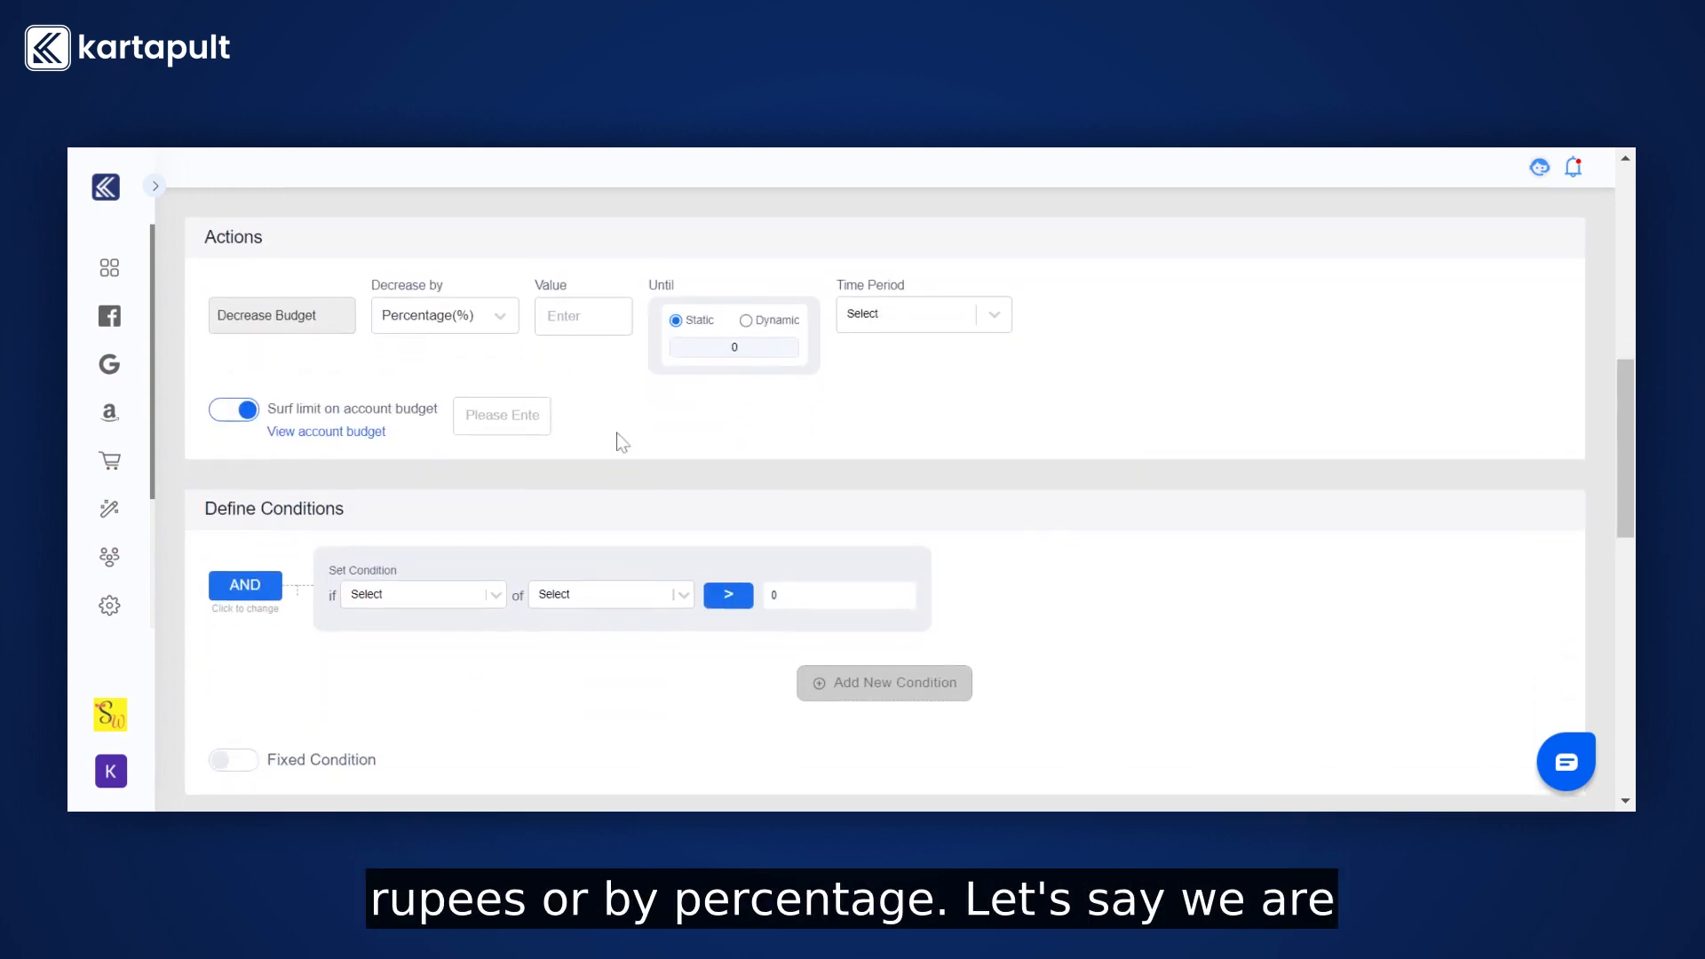
click(488, 316)
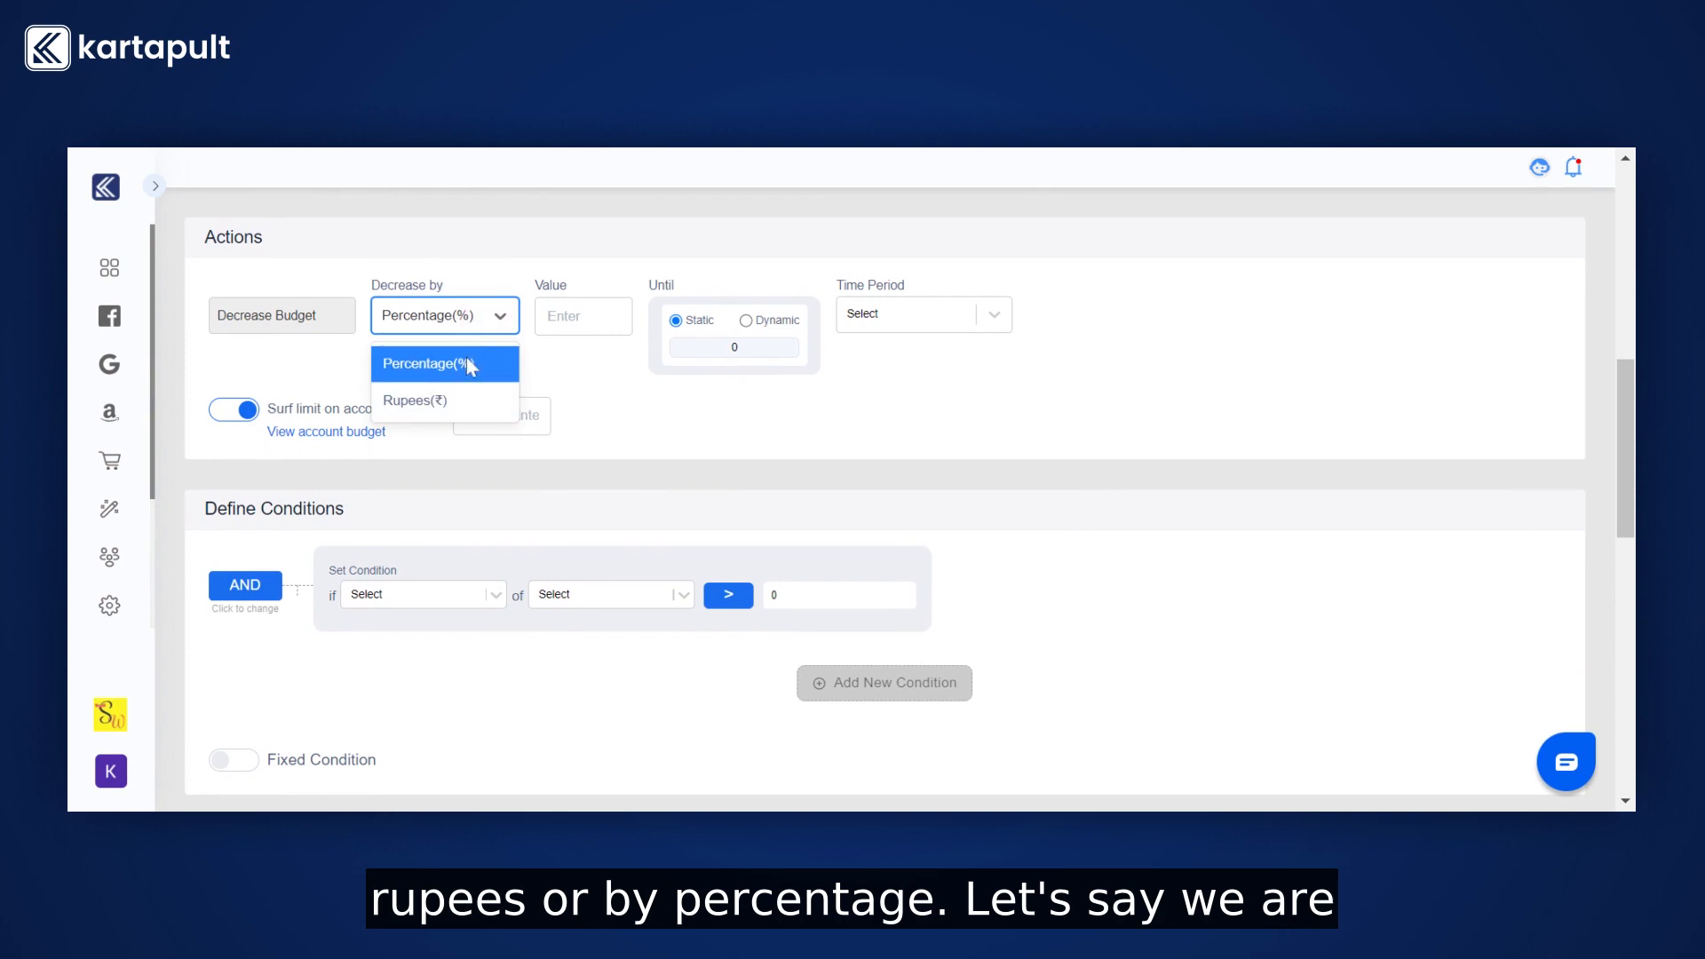
click(445, 364)
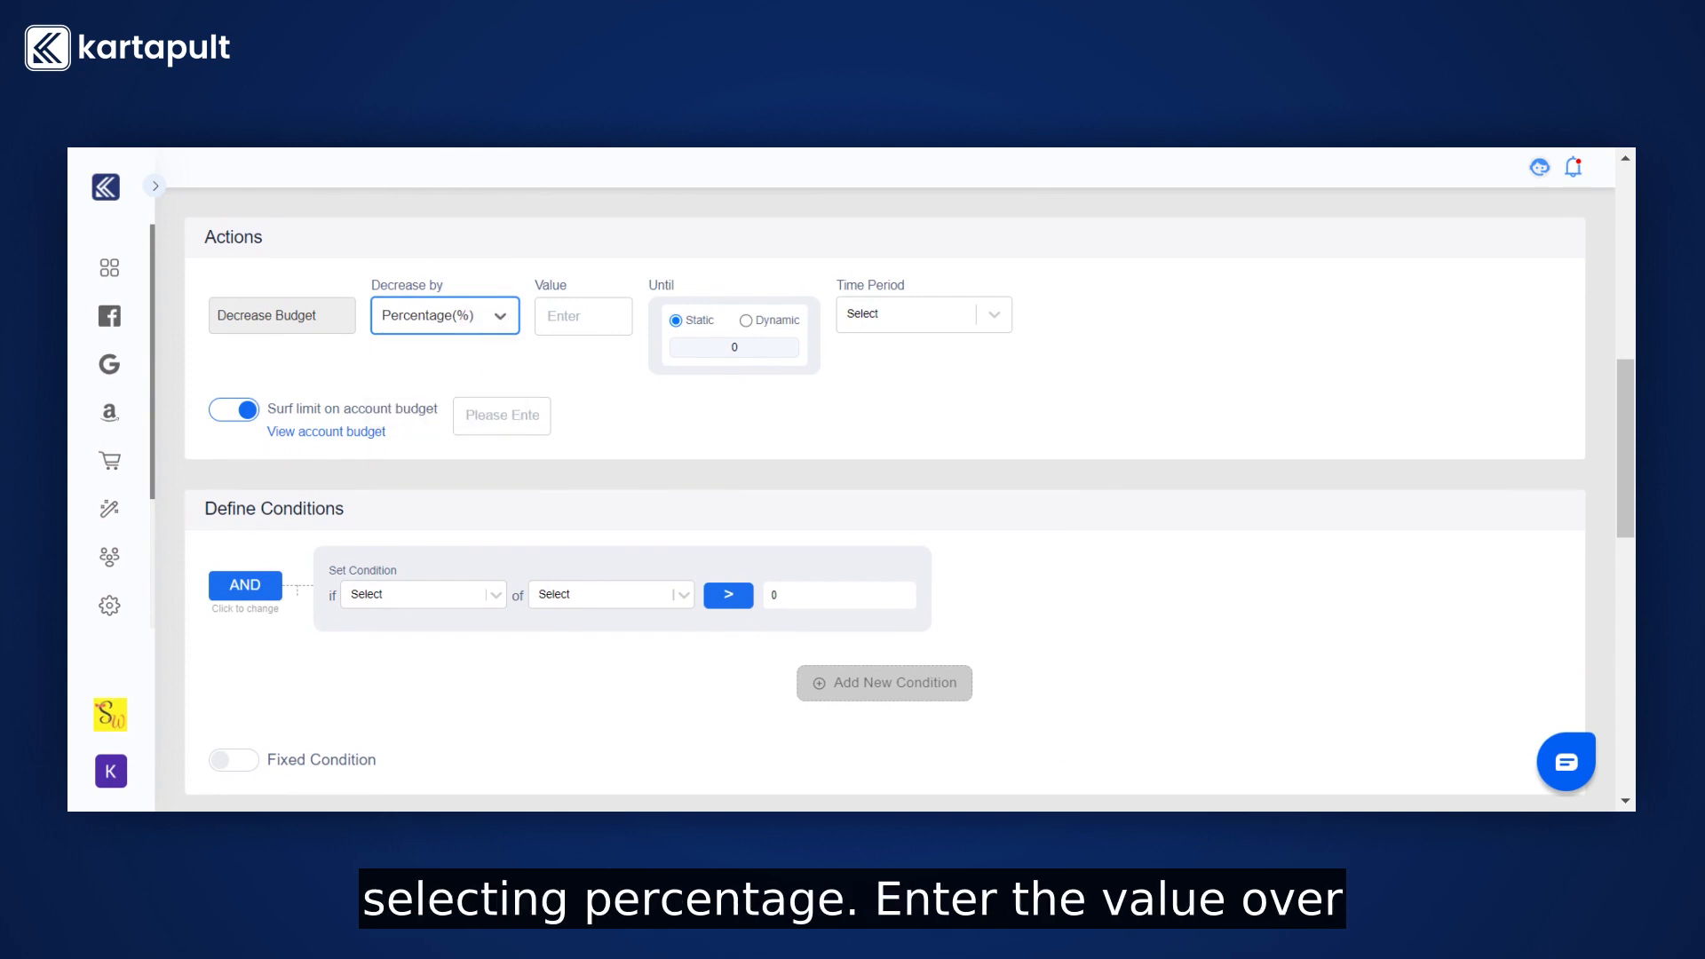
click(578, 321)
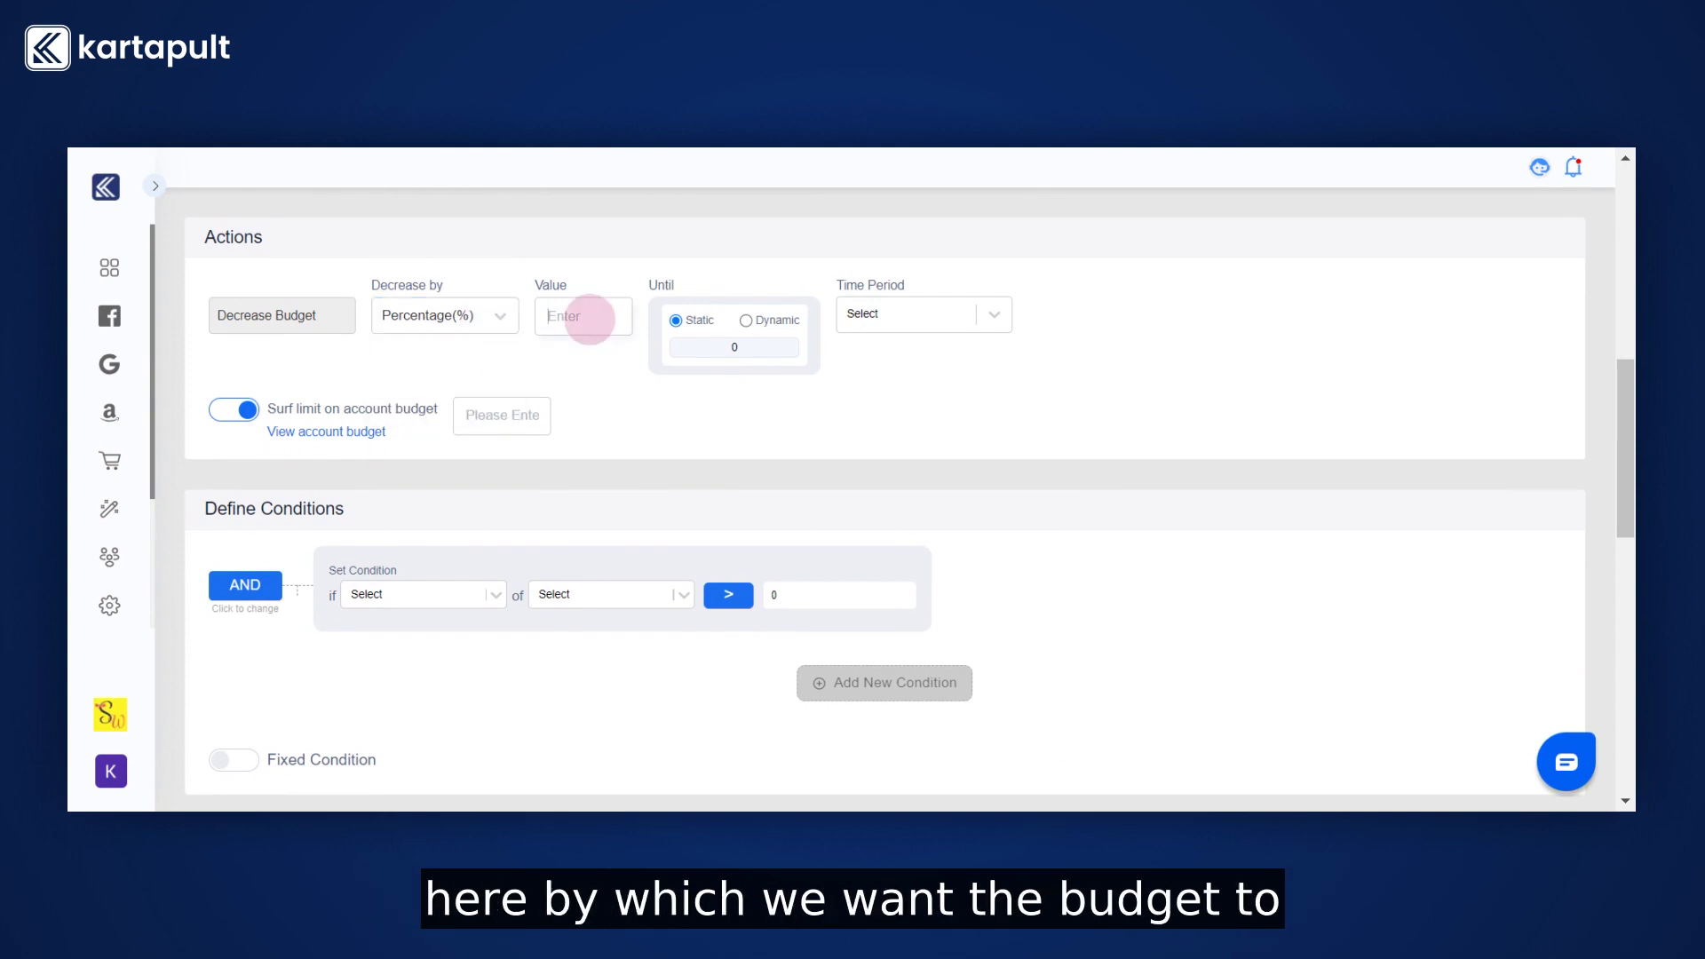
text(10)
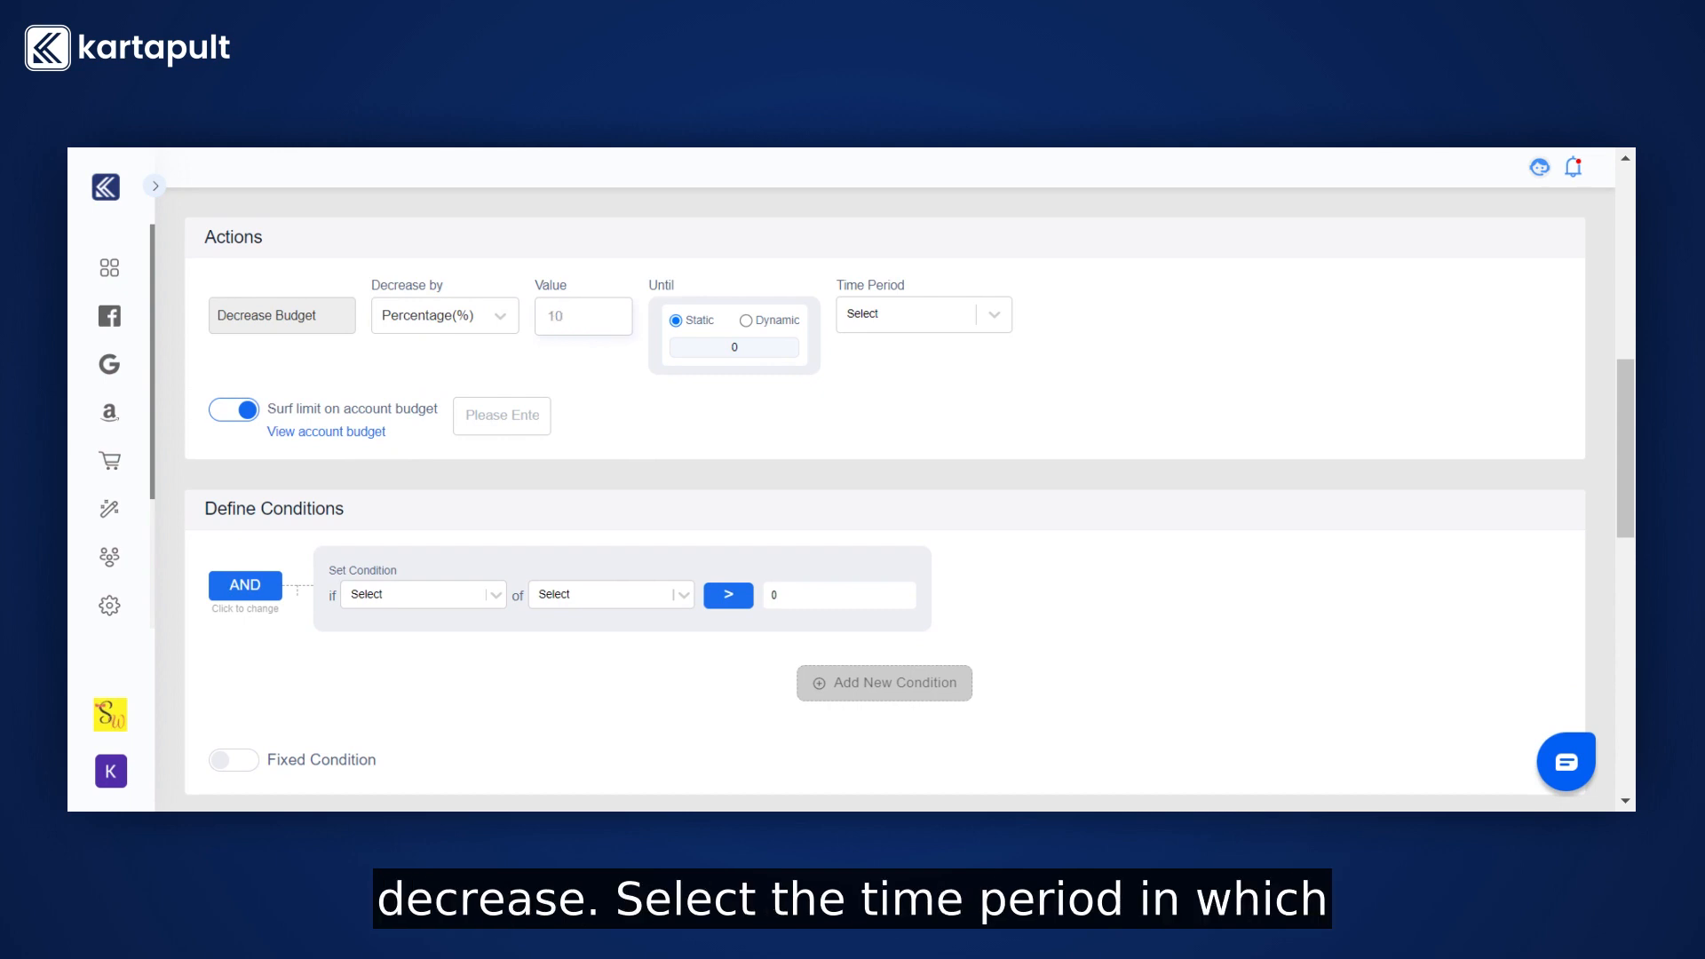
Set the action's time period to Once In 2 Days.
click(867, 319)
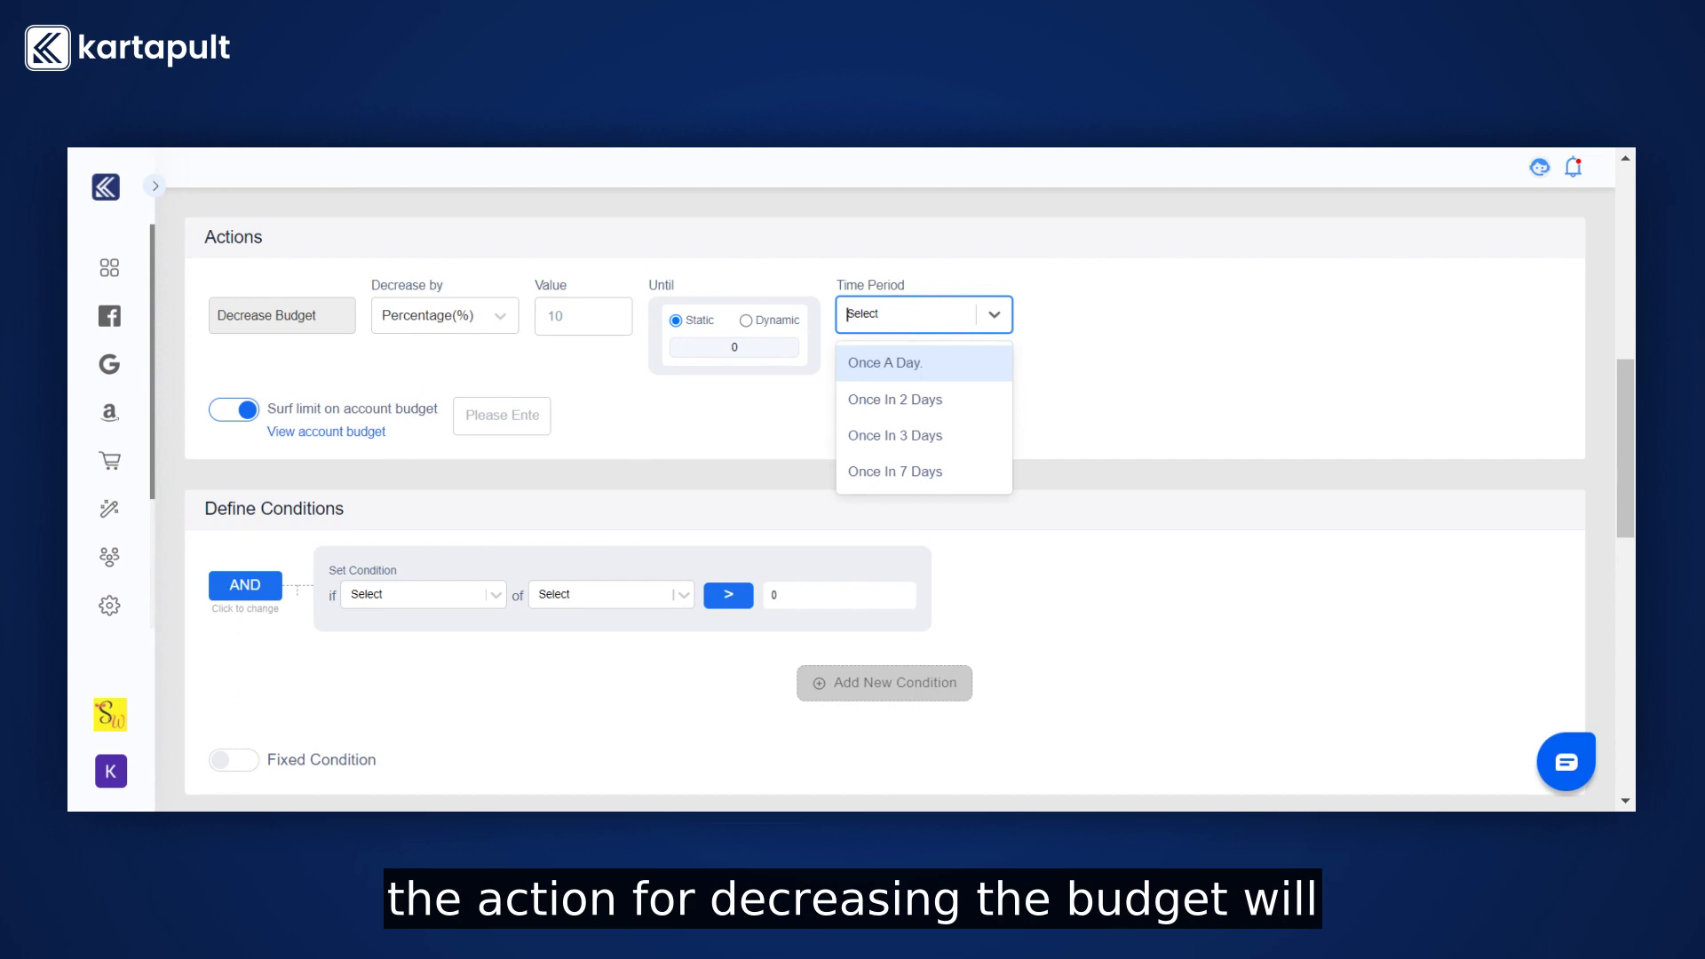
click(918, 405)
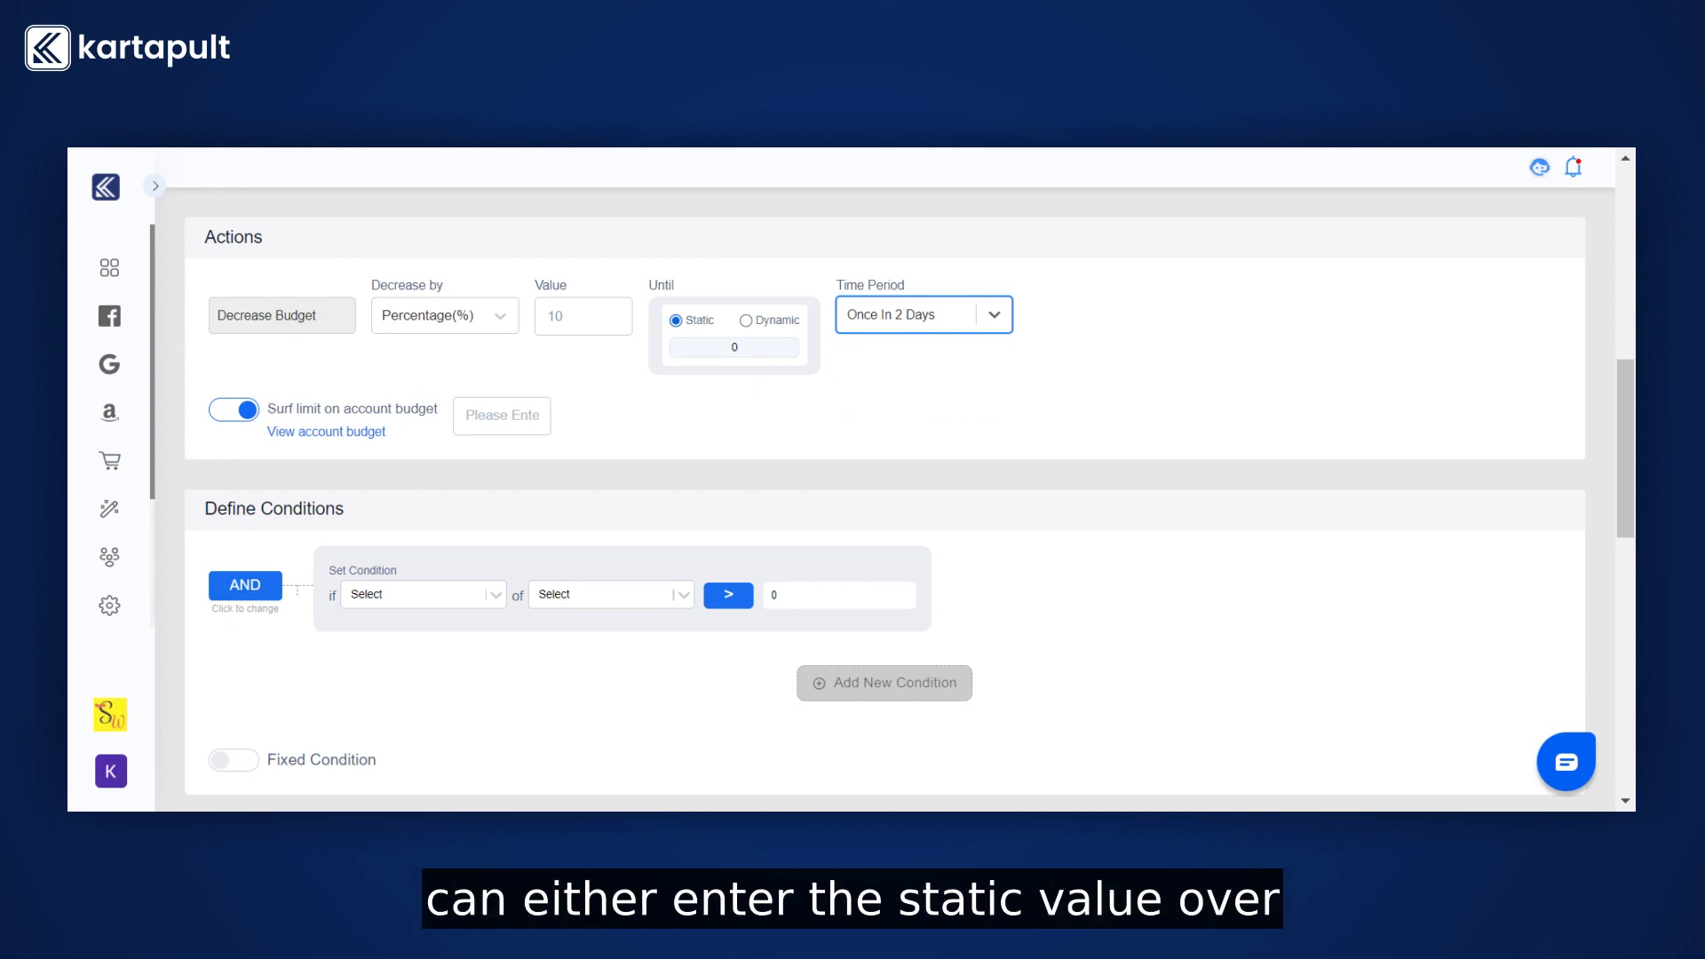
Enter 20000 as the static until-limit value.
click(704, 350)
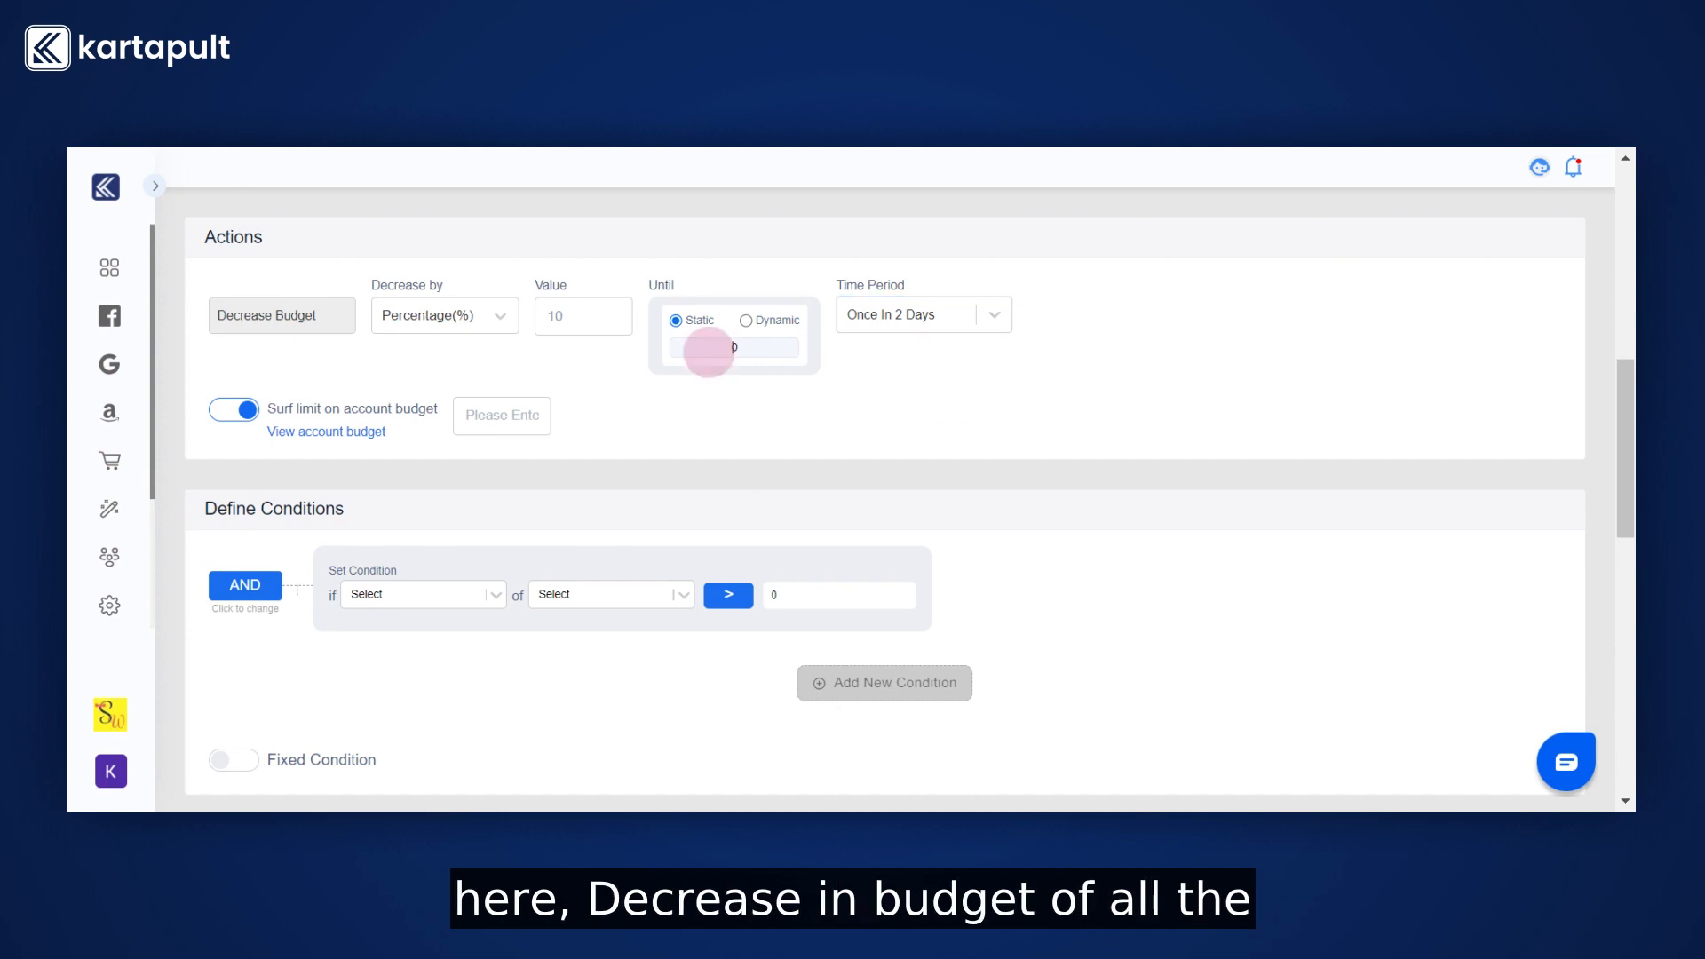
text(20000)
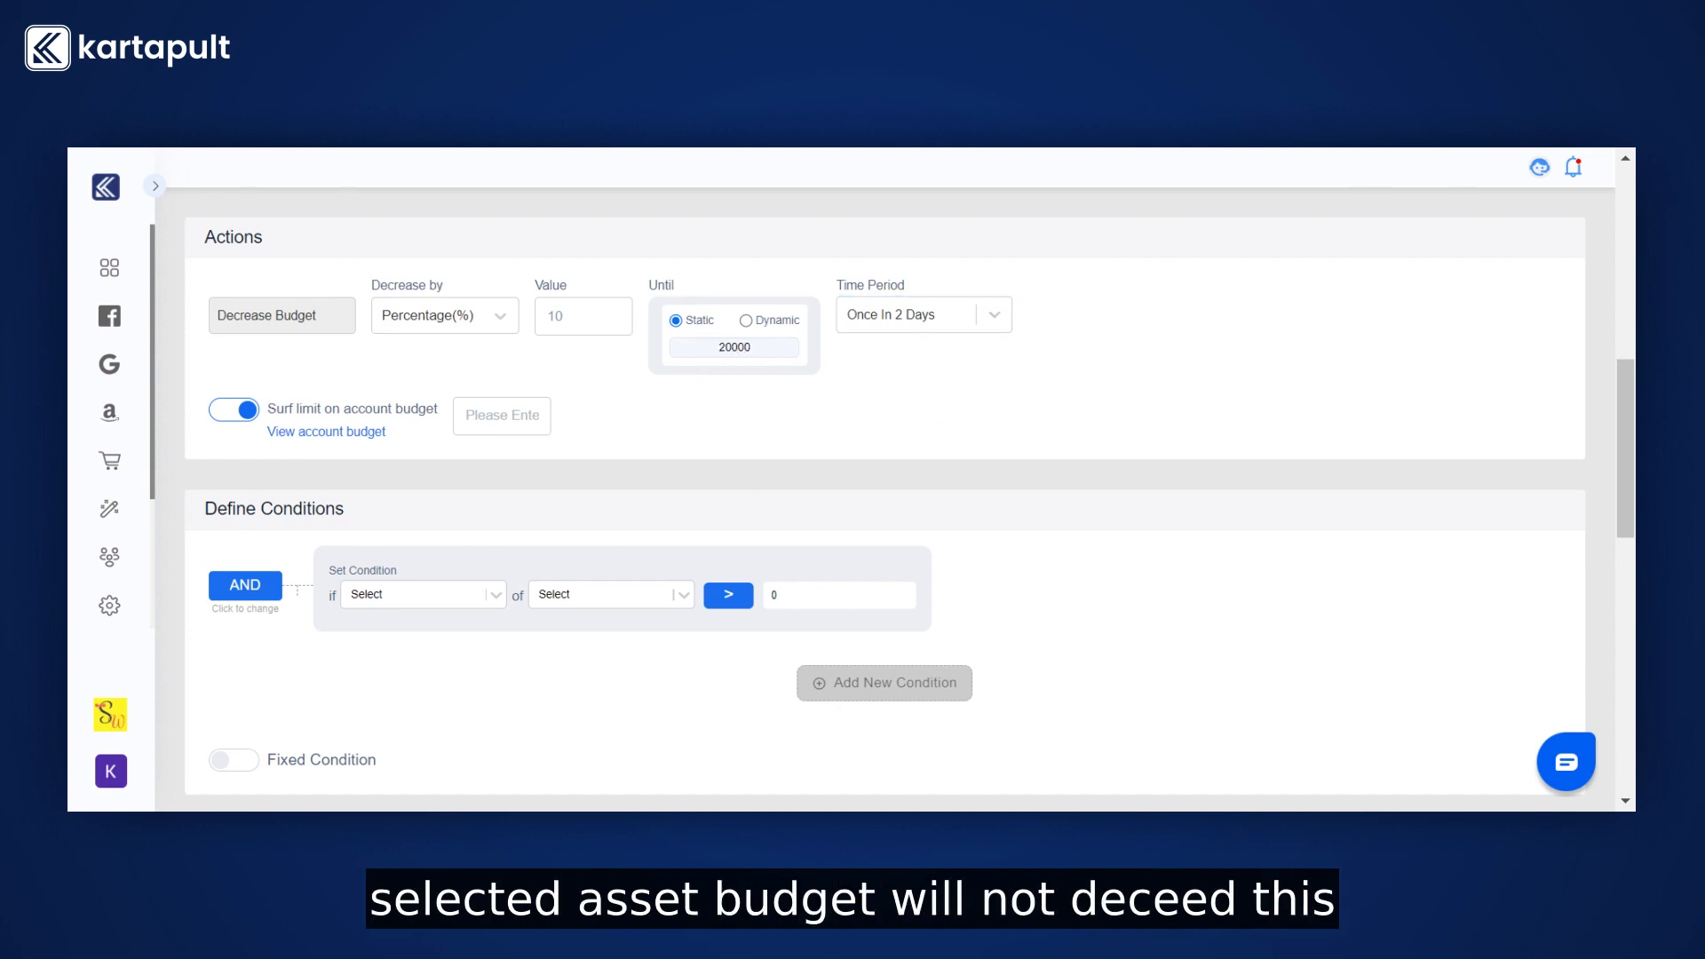
Switch the until-limit to Dynamic, based on CPP for the last 3 days excluding today.
click(775, 322)
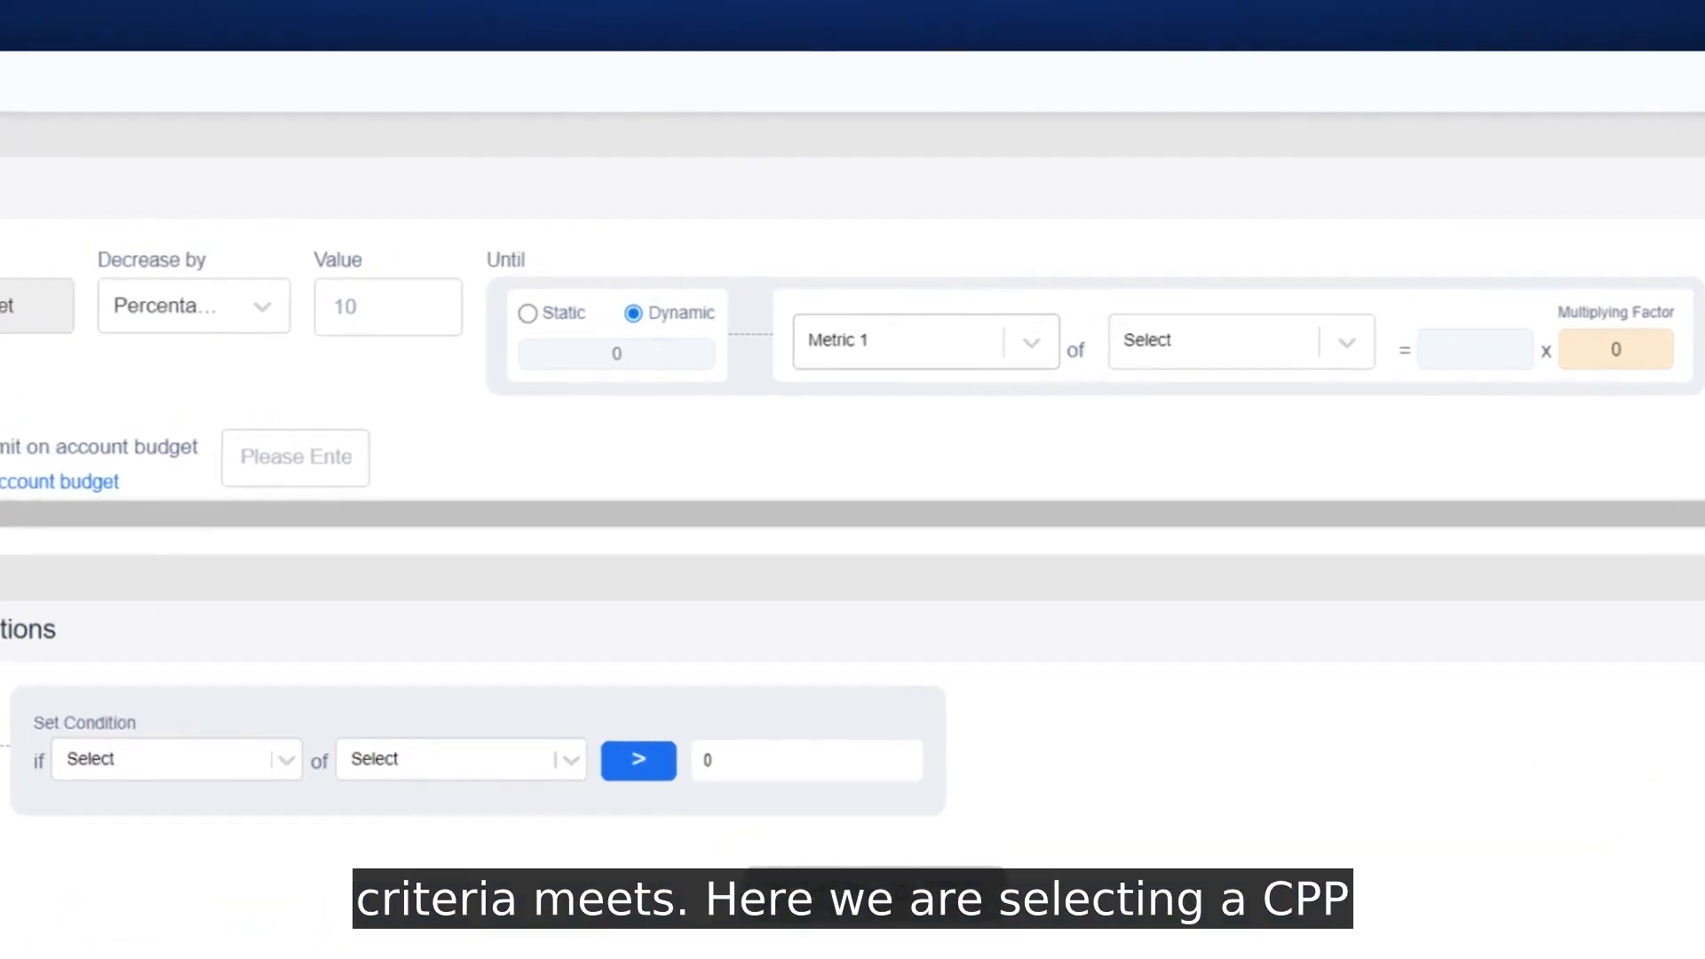
click(894, 341)
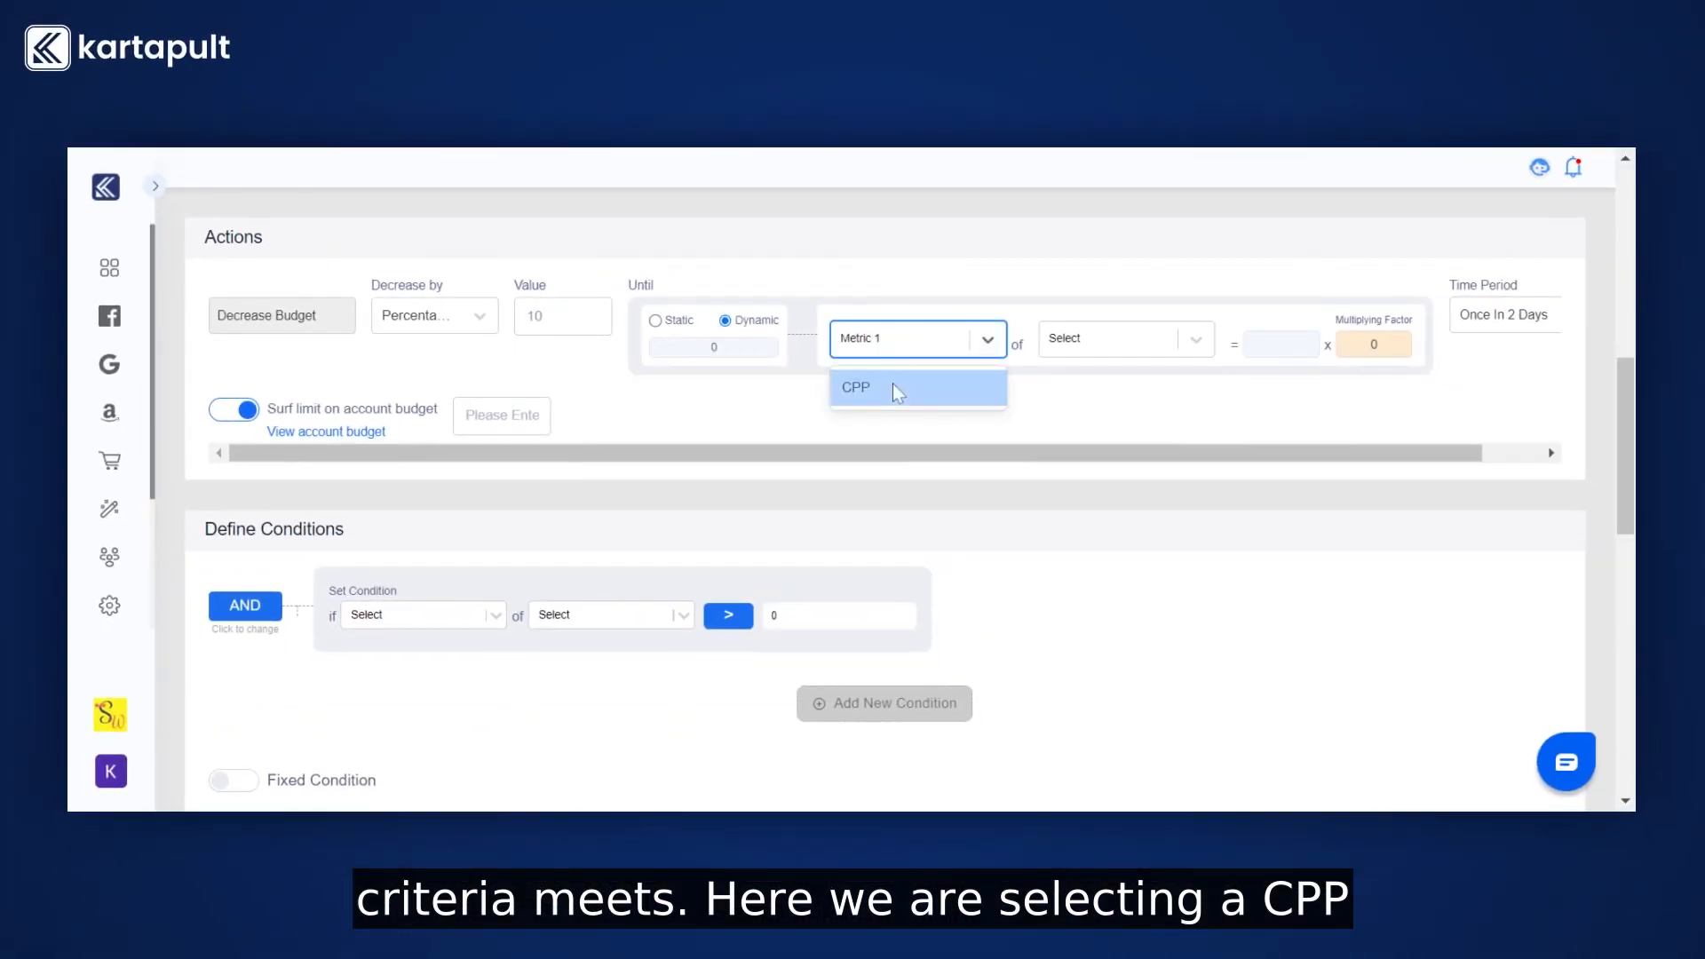
click(892, 385)
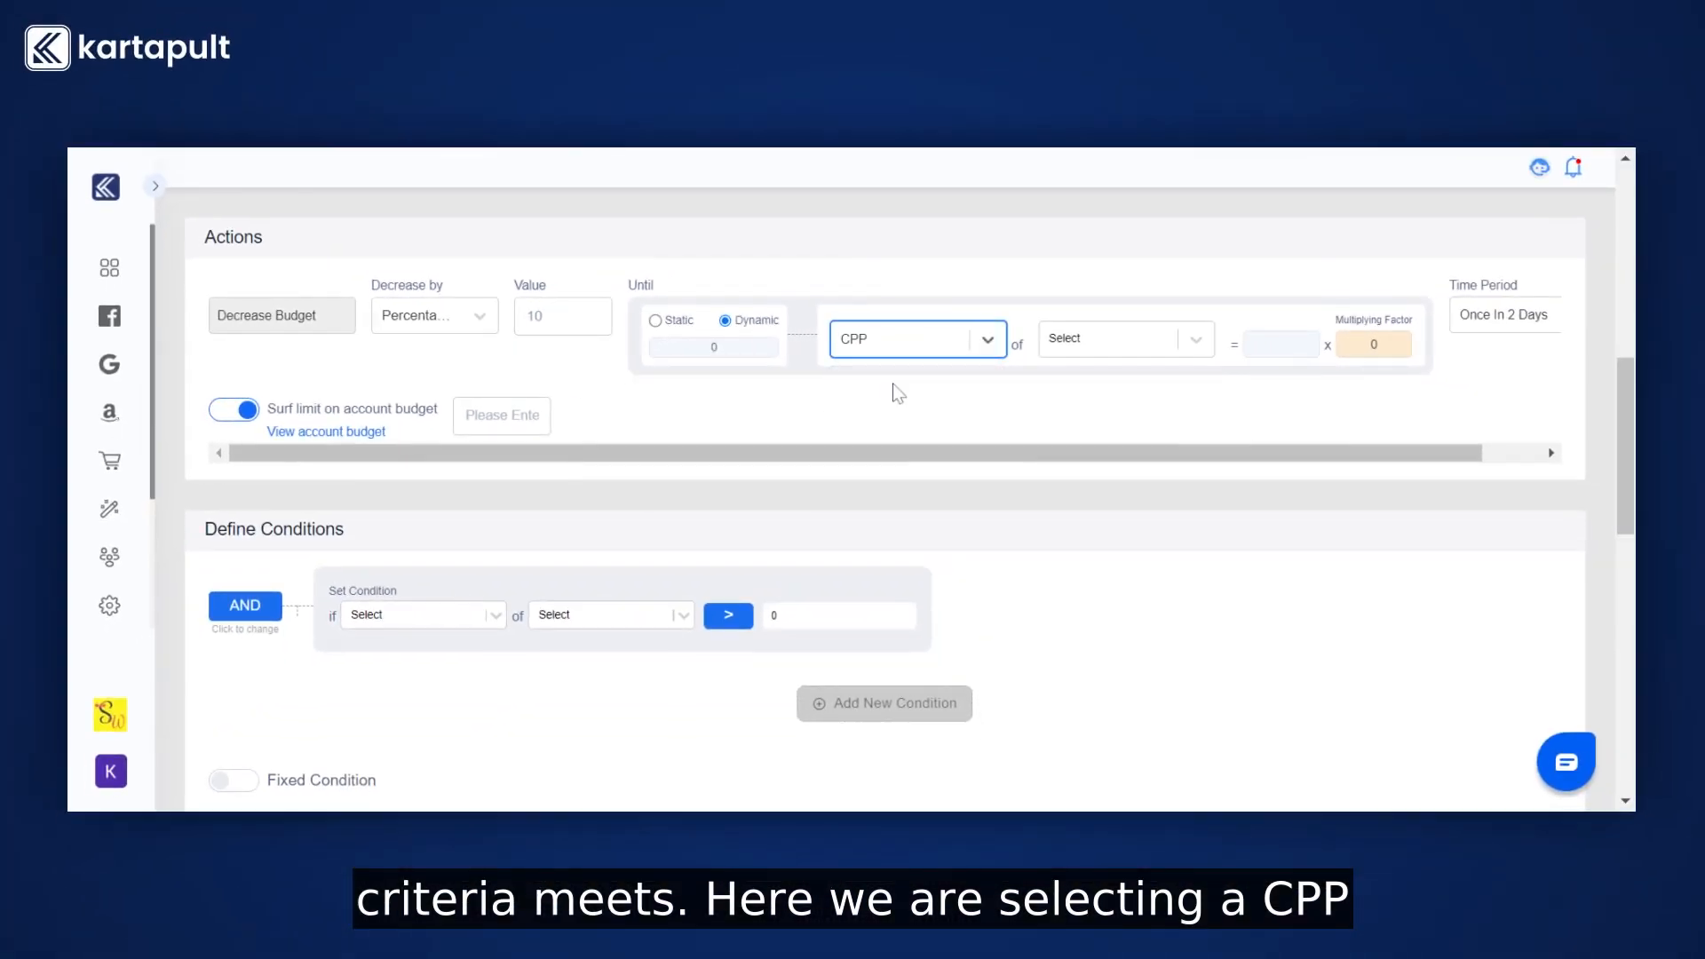
click(1132, 337)
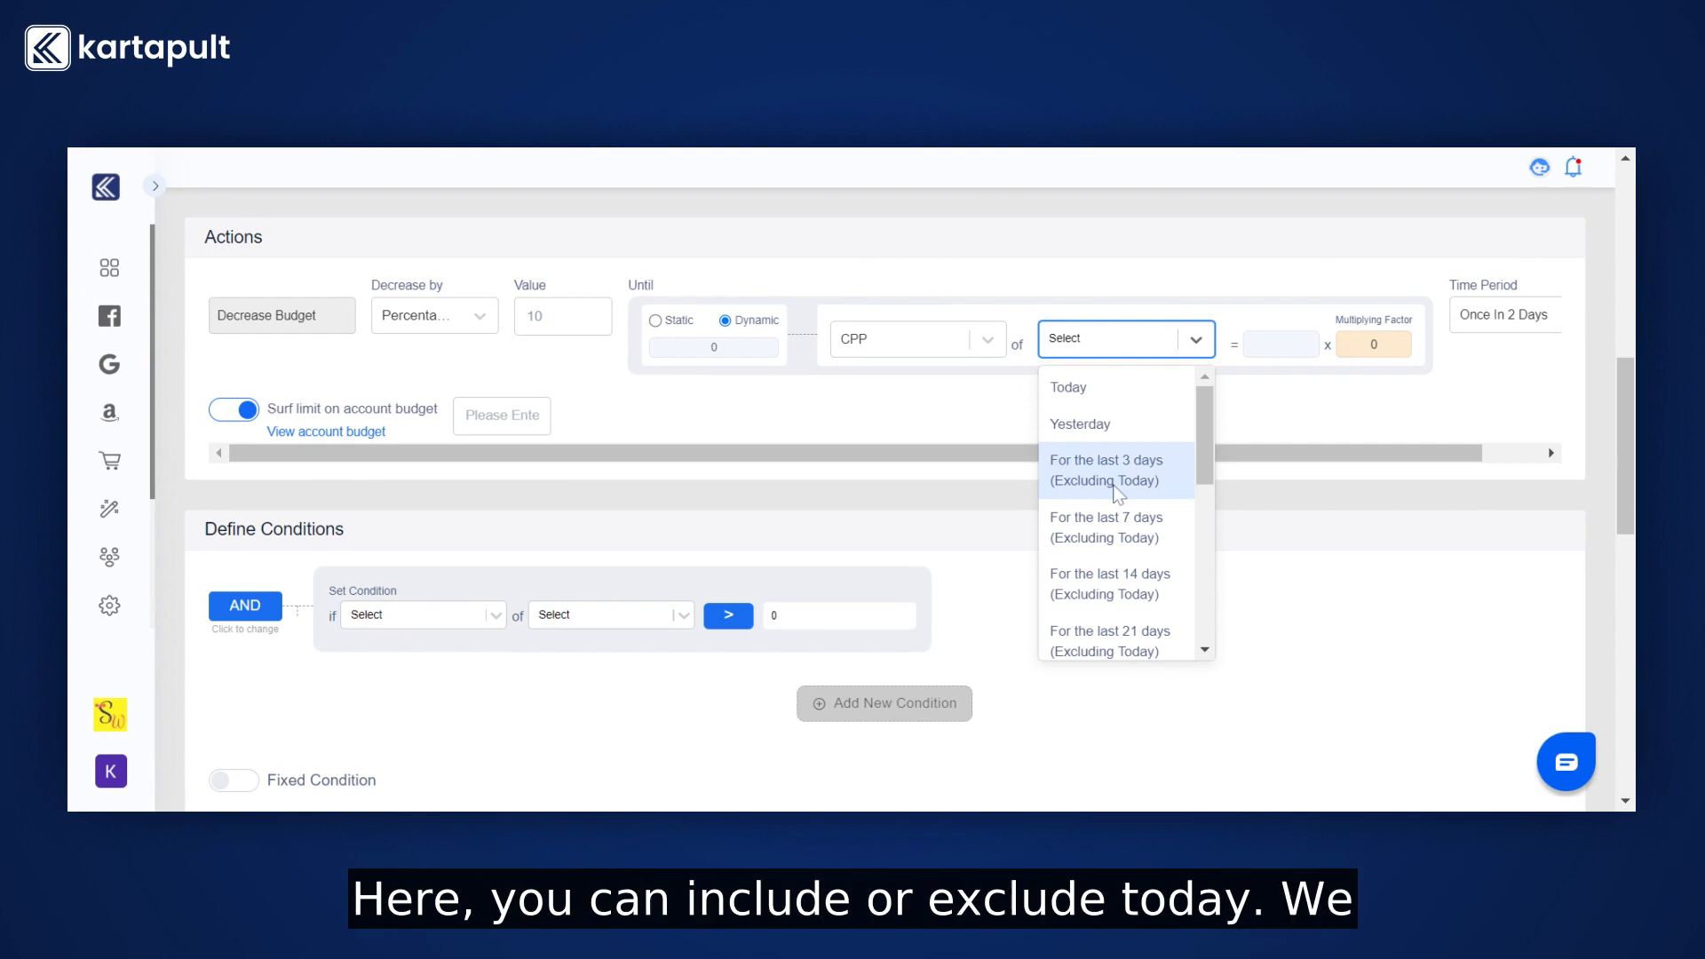
scroll(1117, 493, down, 5)
scroll(1117, 493, up, 5)
click(1099, 483)
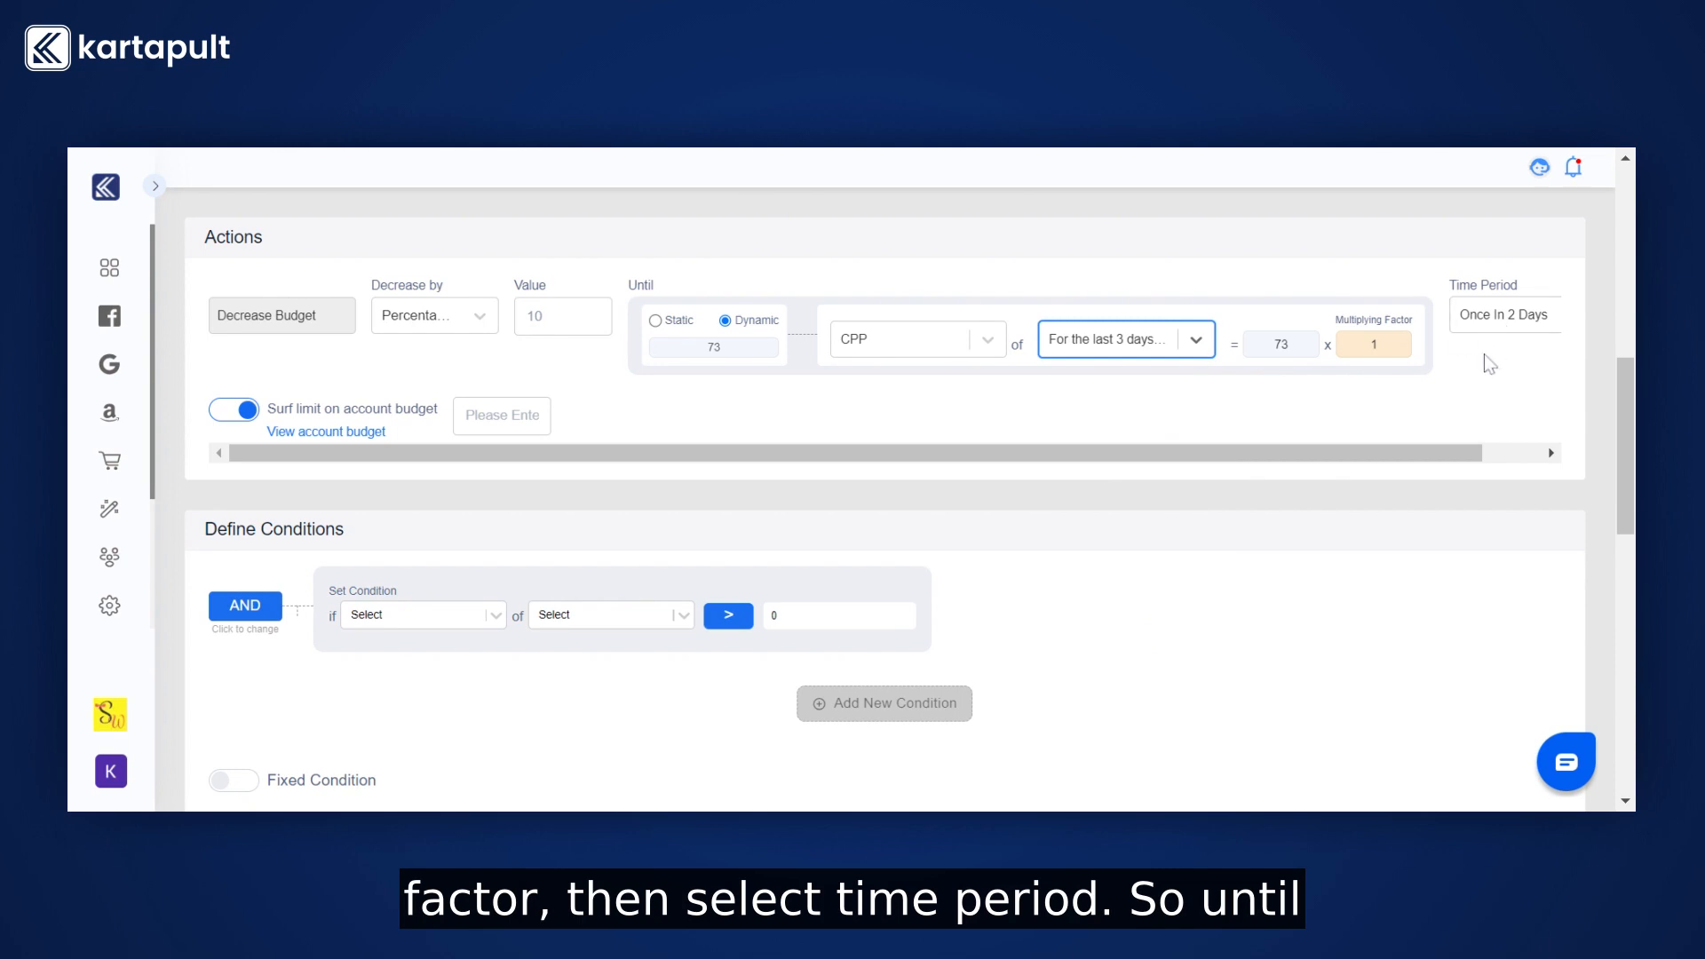
Reselect Once In 2 Days as the time period.
click(1495, 313)
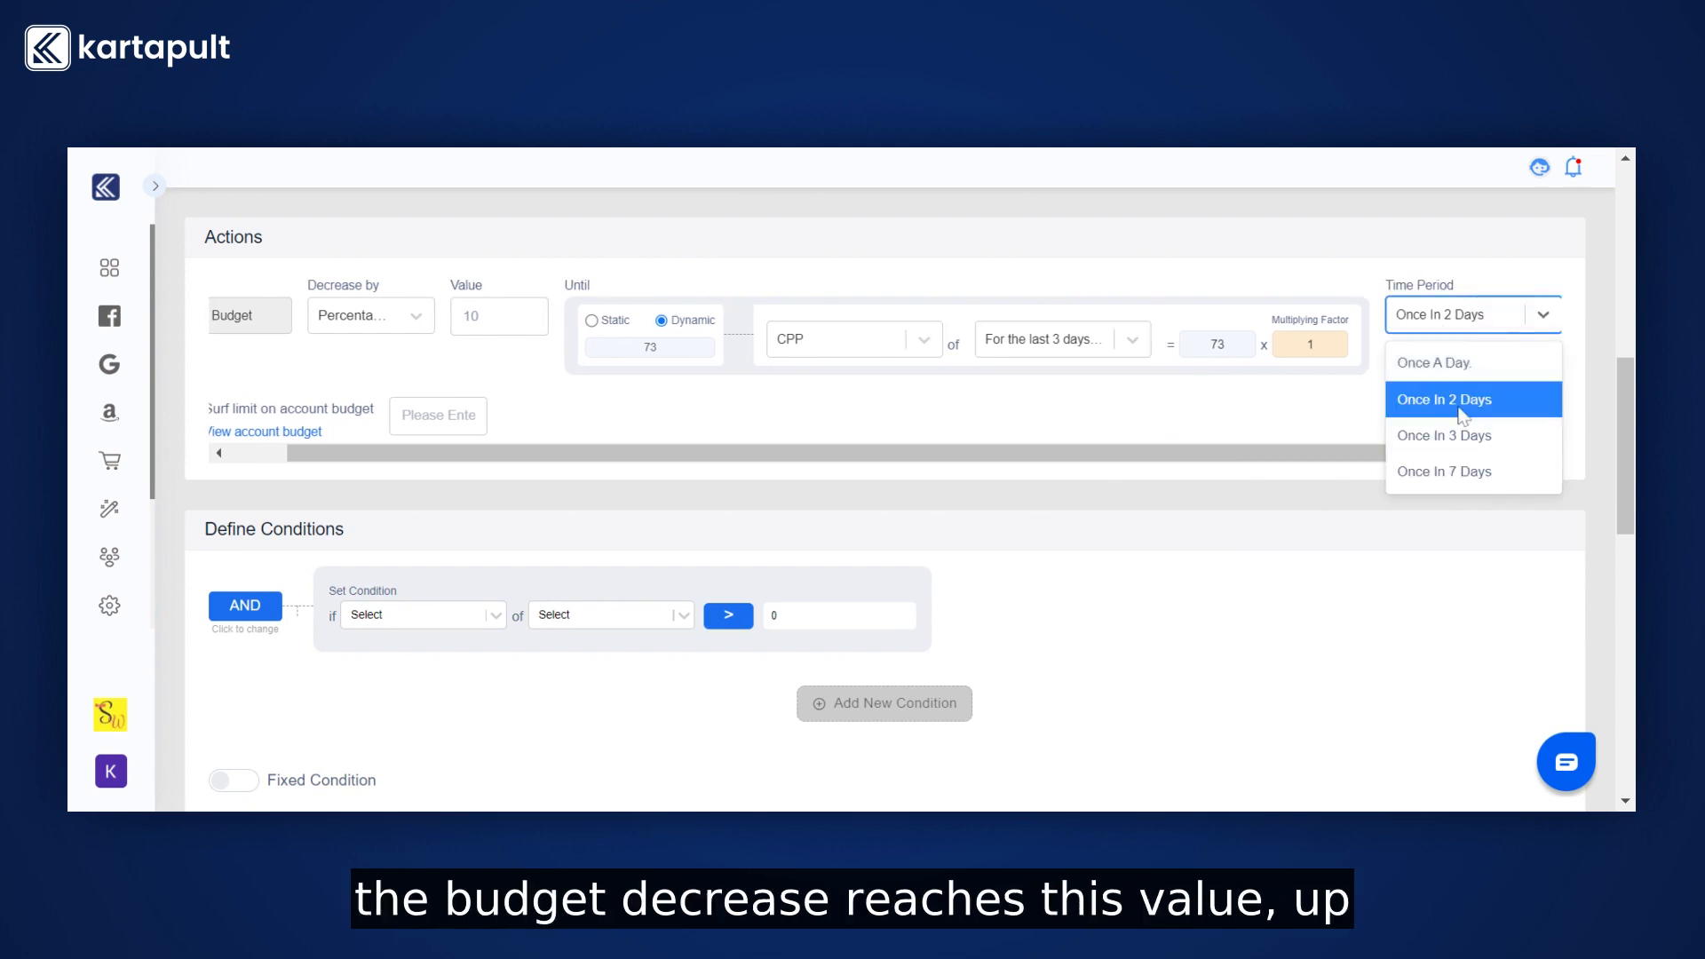
click(1461, 416)
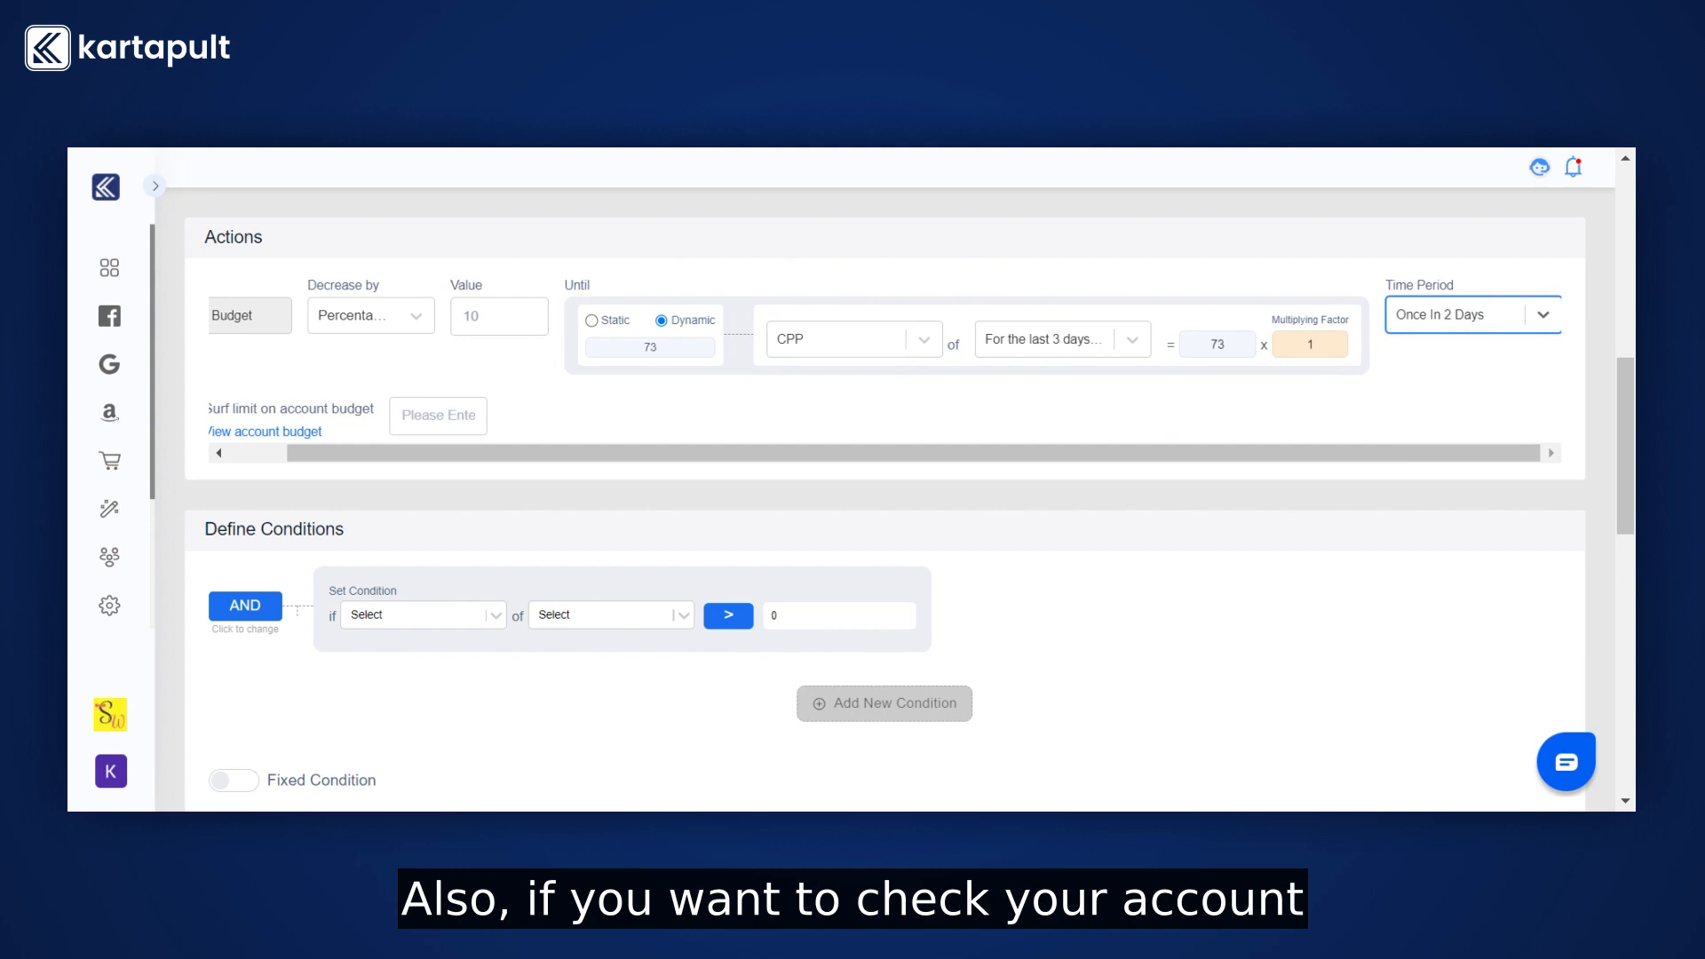
View the account budget and set the surf limit on account budget to 10000.
scroll(884, 368, left, 1)
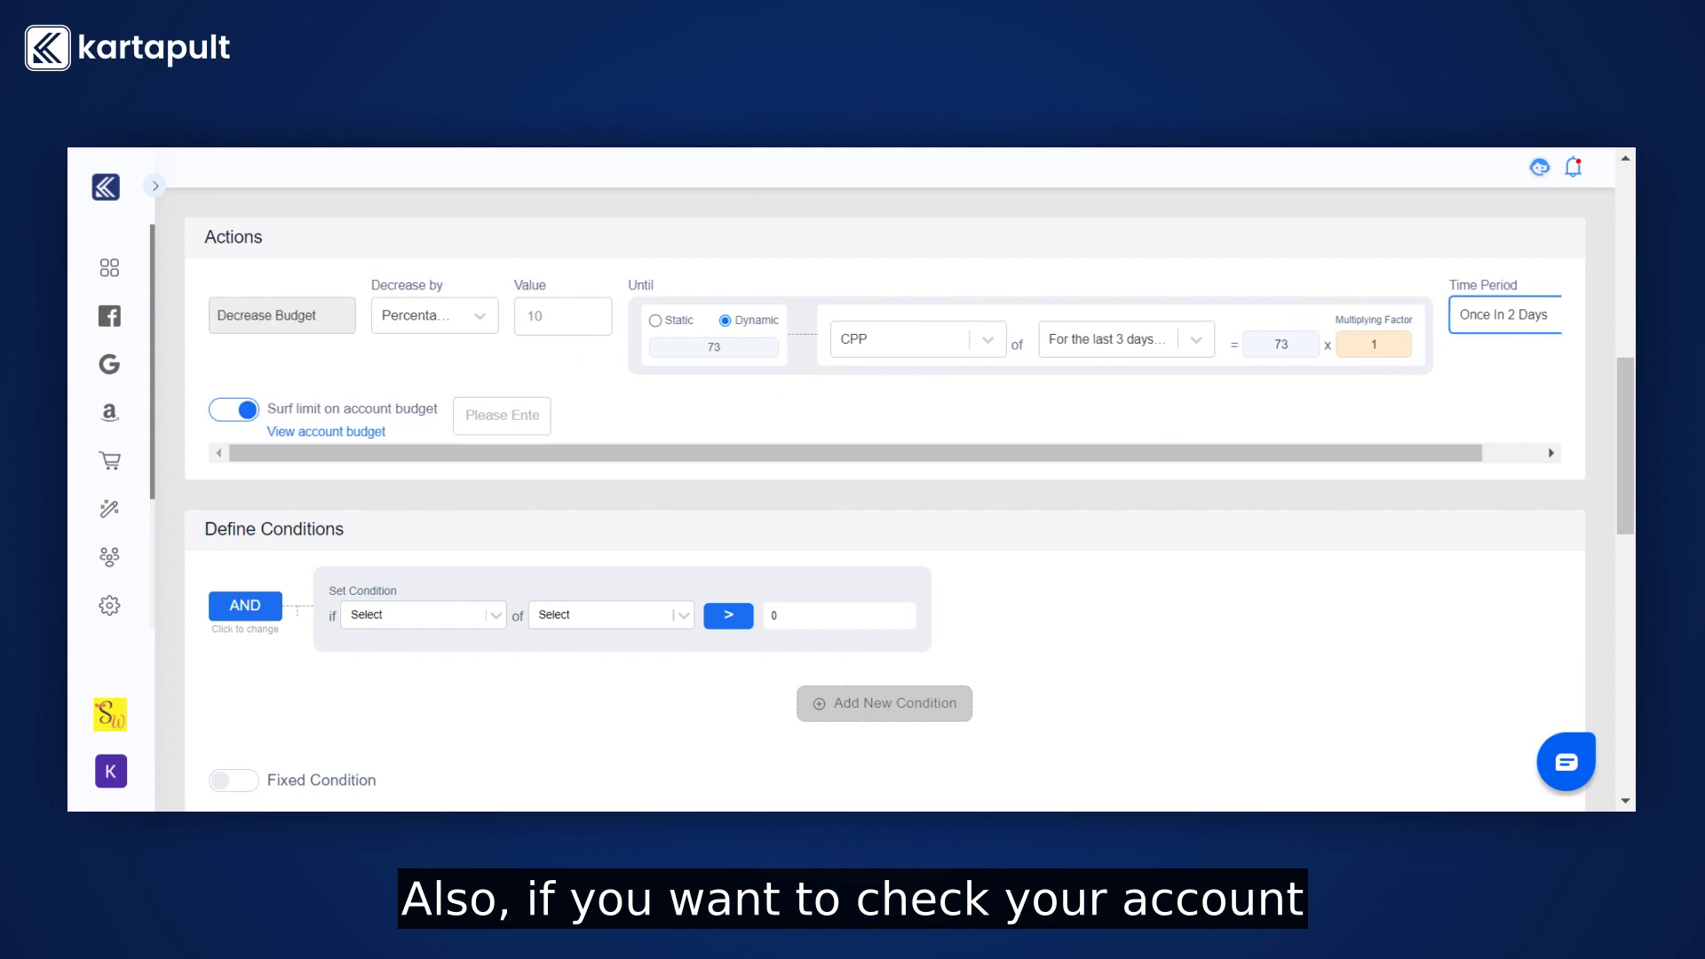
click(370, 432)
click(1064, 201)
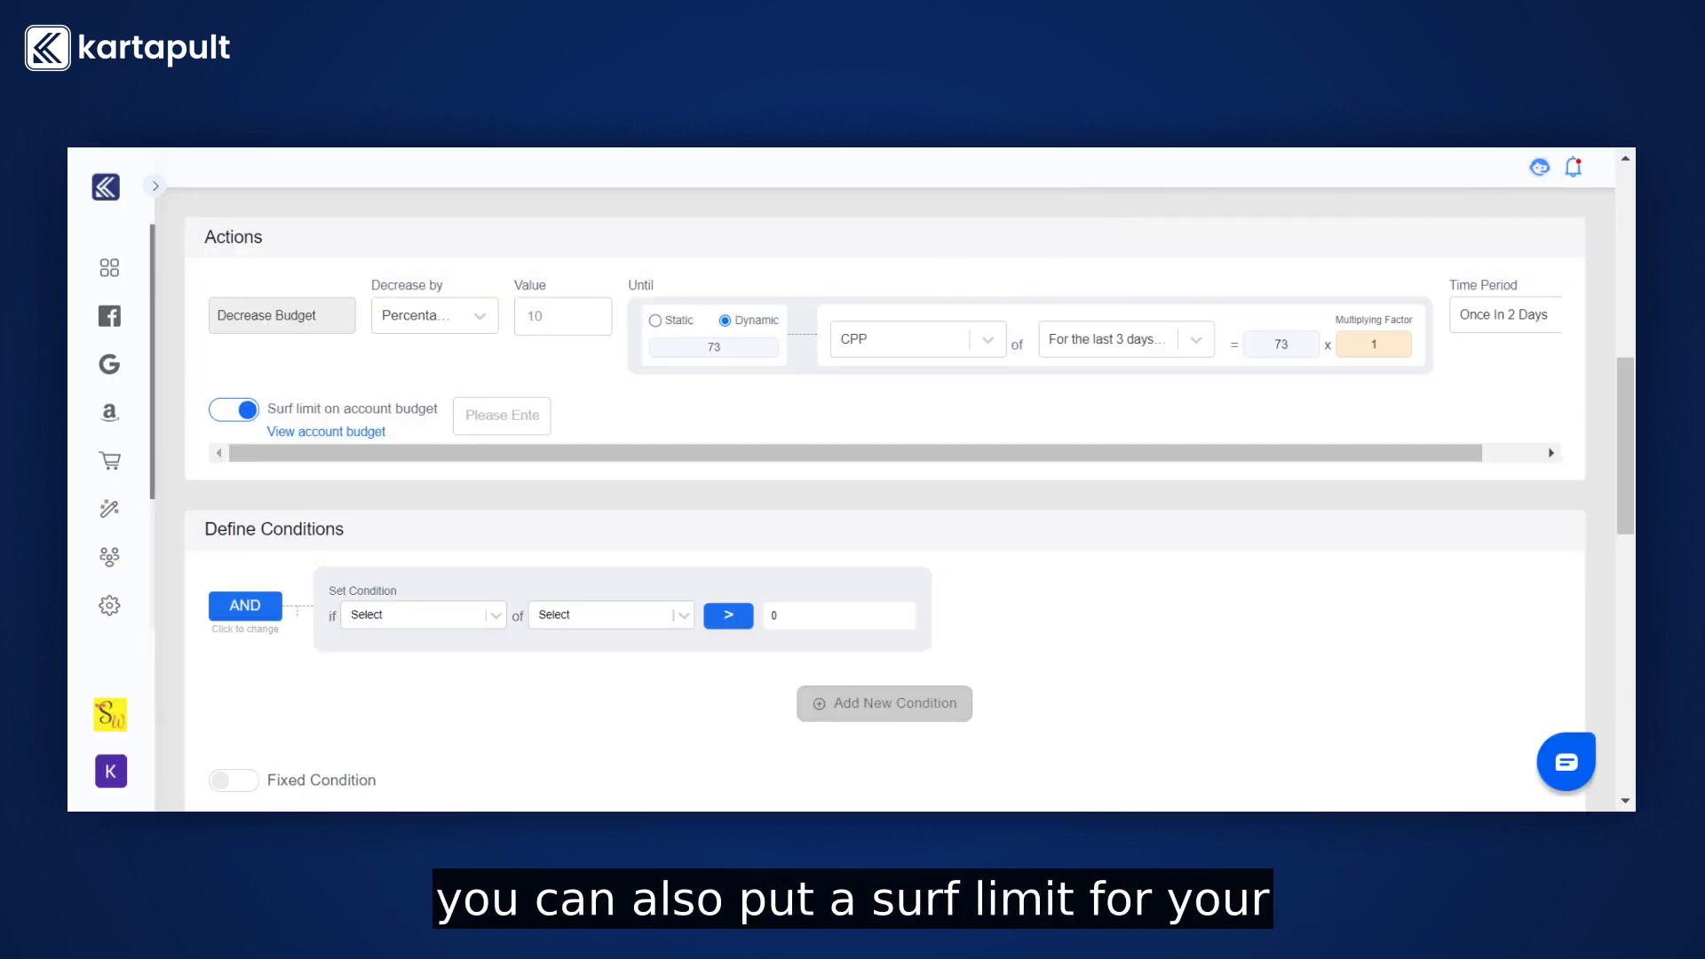
click(487, 415)
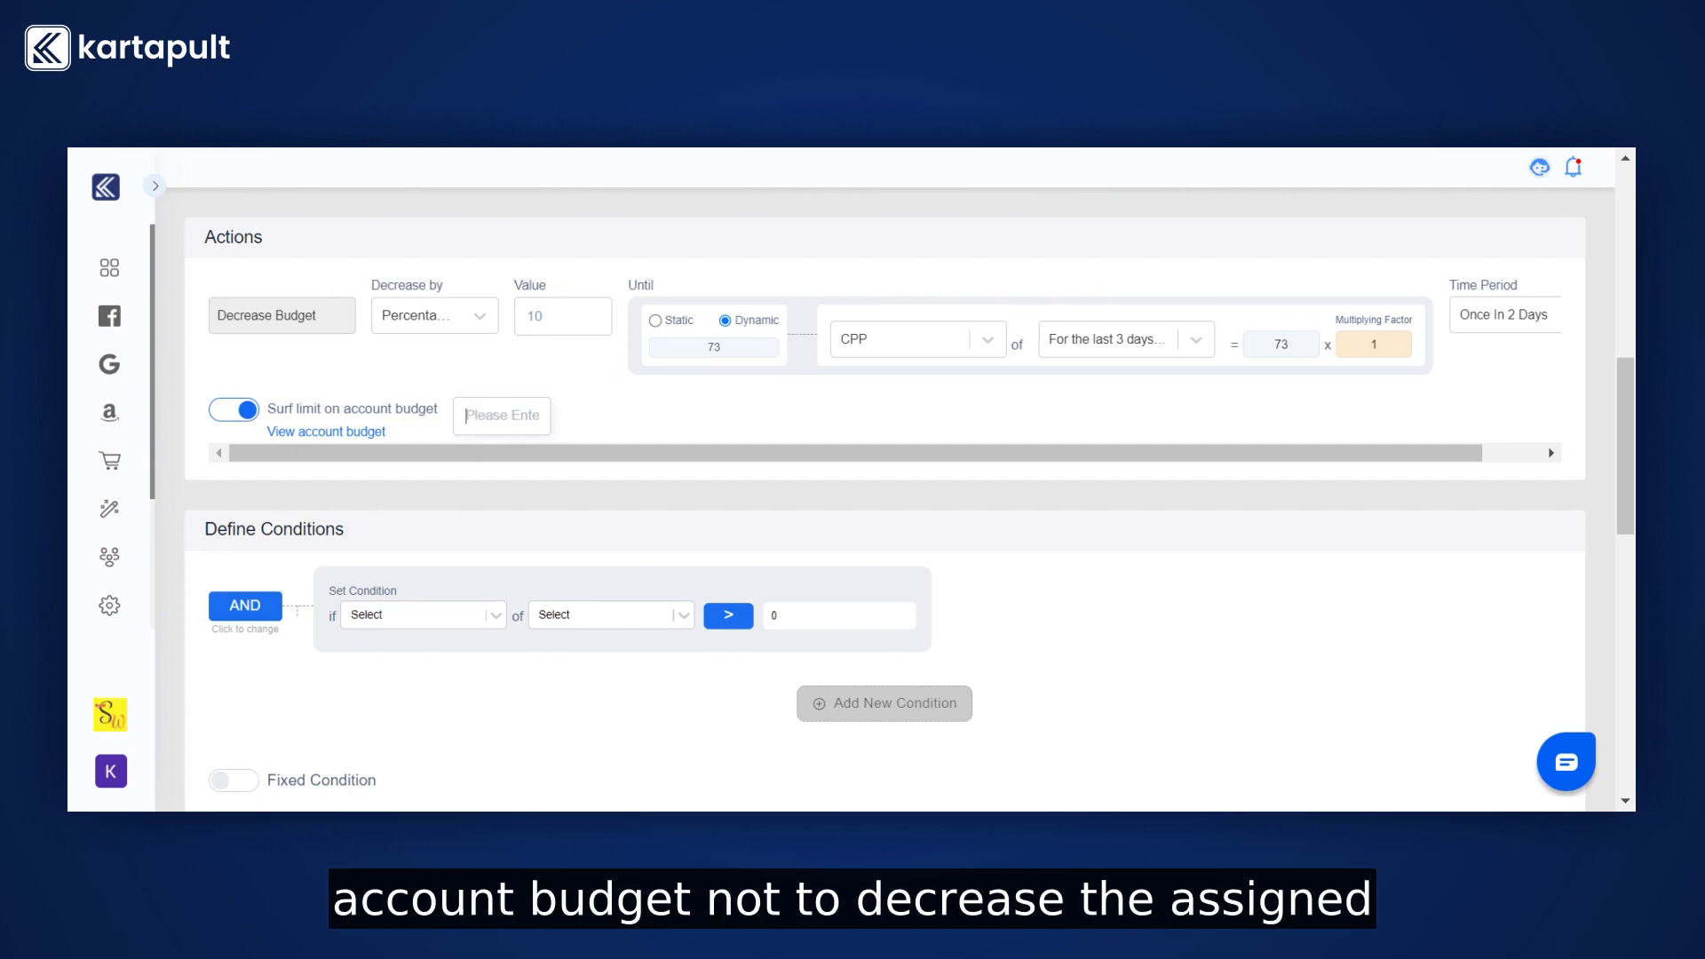
text(10000)
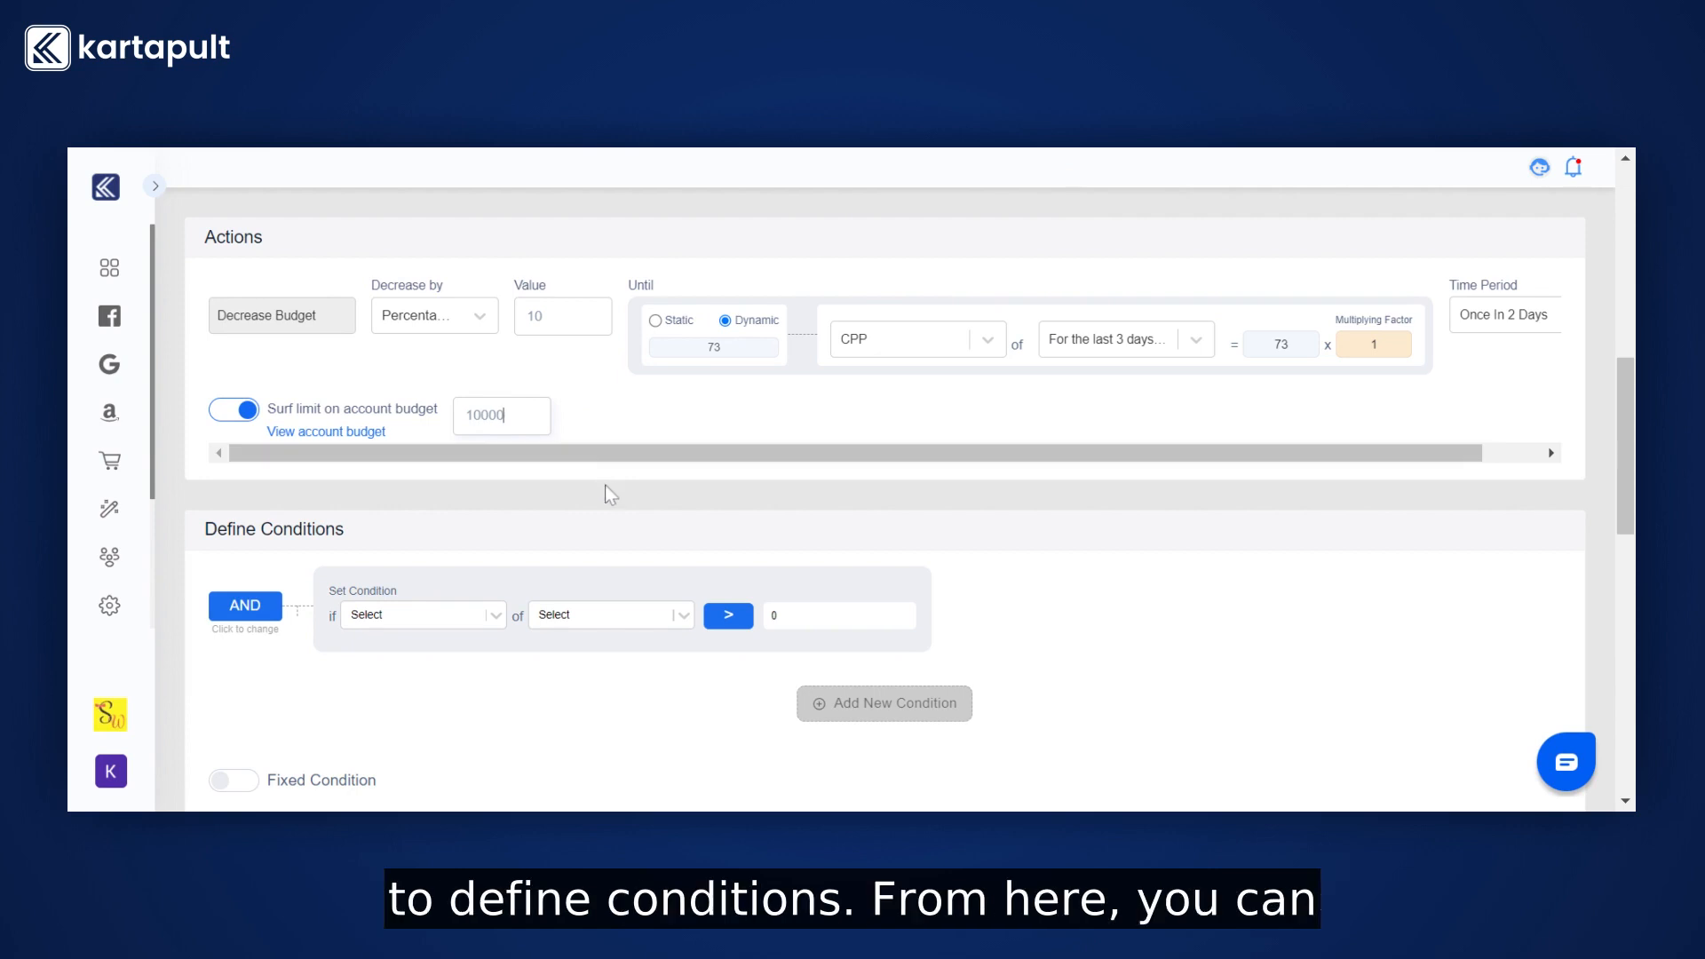
Define a condition: CPC for the last 3 days excluding today greater than 15000.
scroll(605, 485, down, 3)
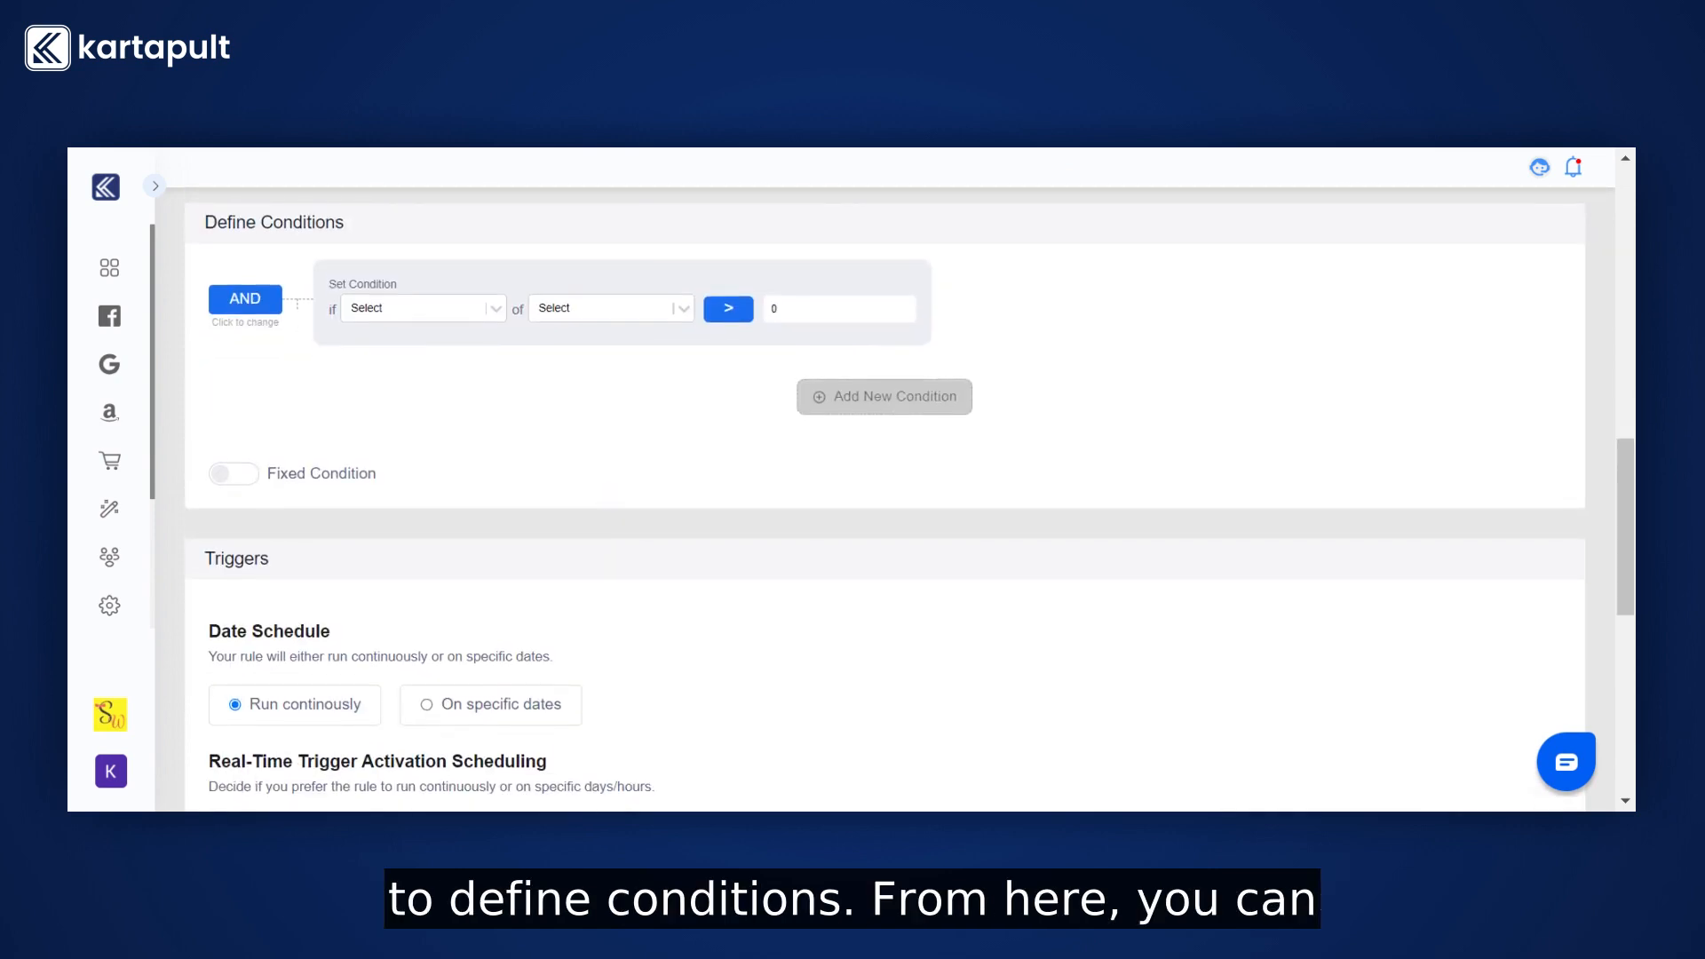
click(429, 311)
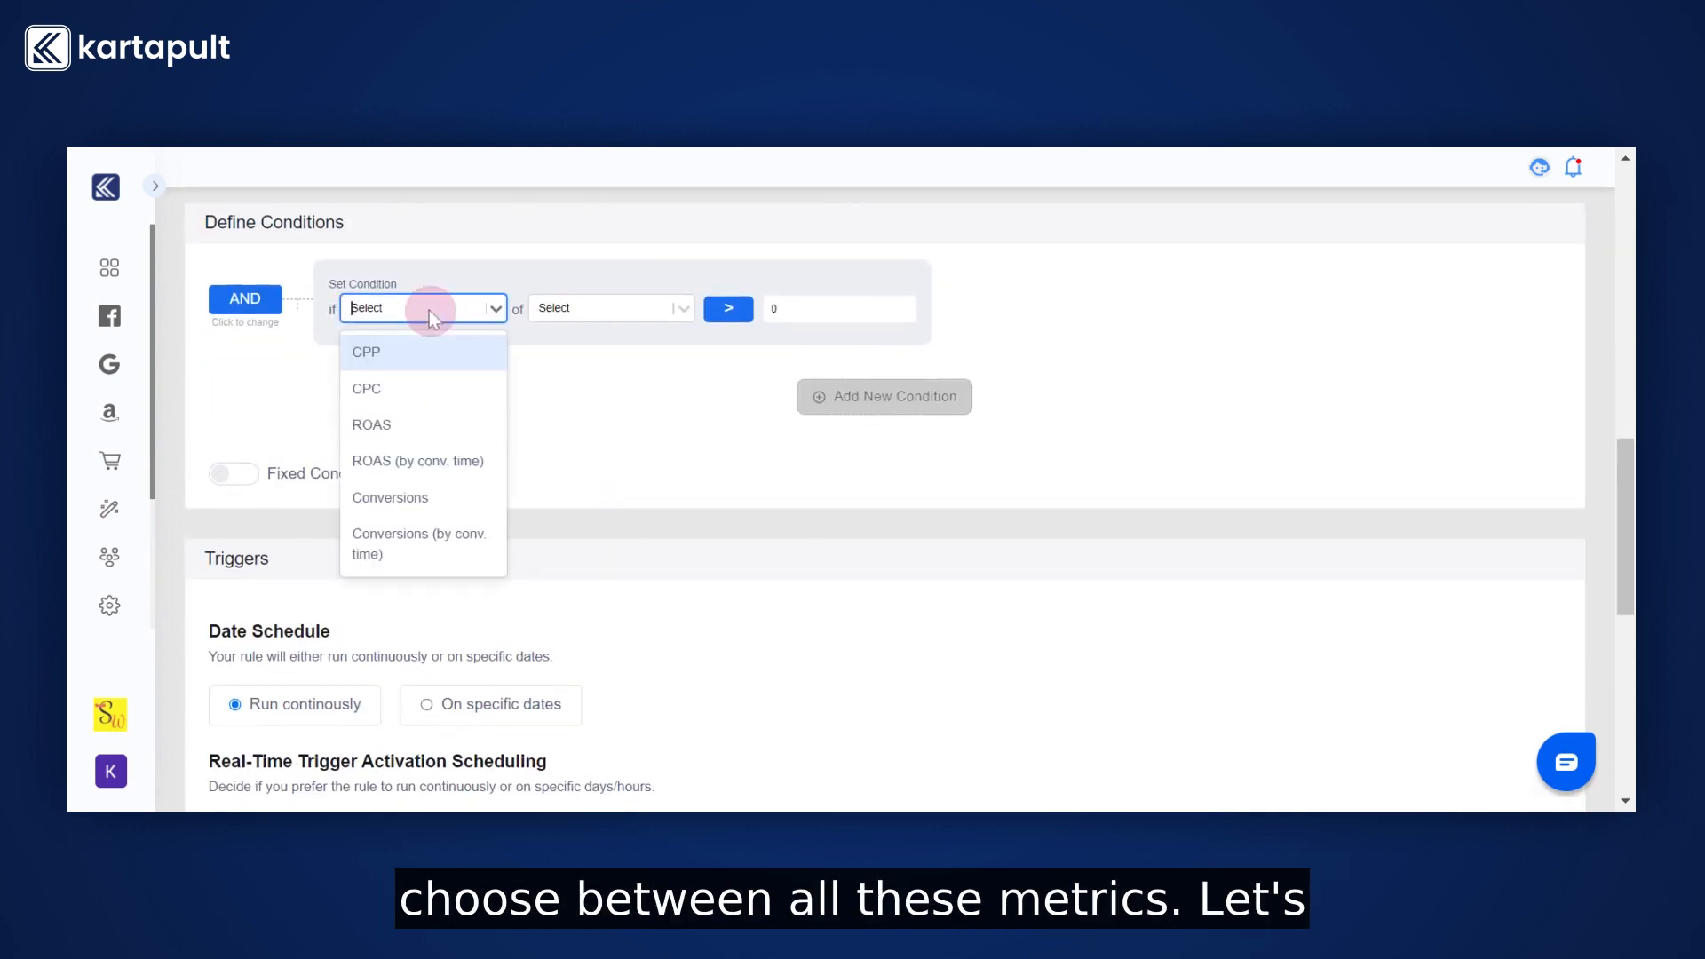
click(420, 391)
click(626, 311)
click(586, 428)
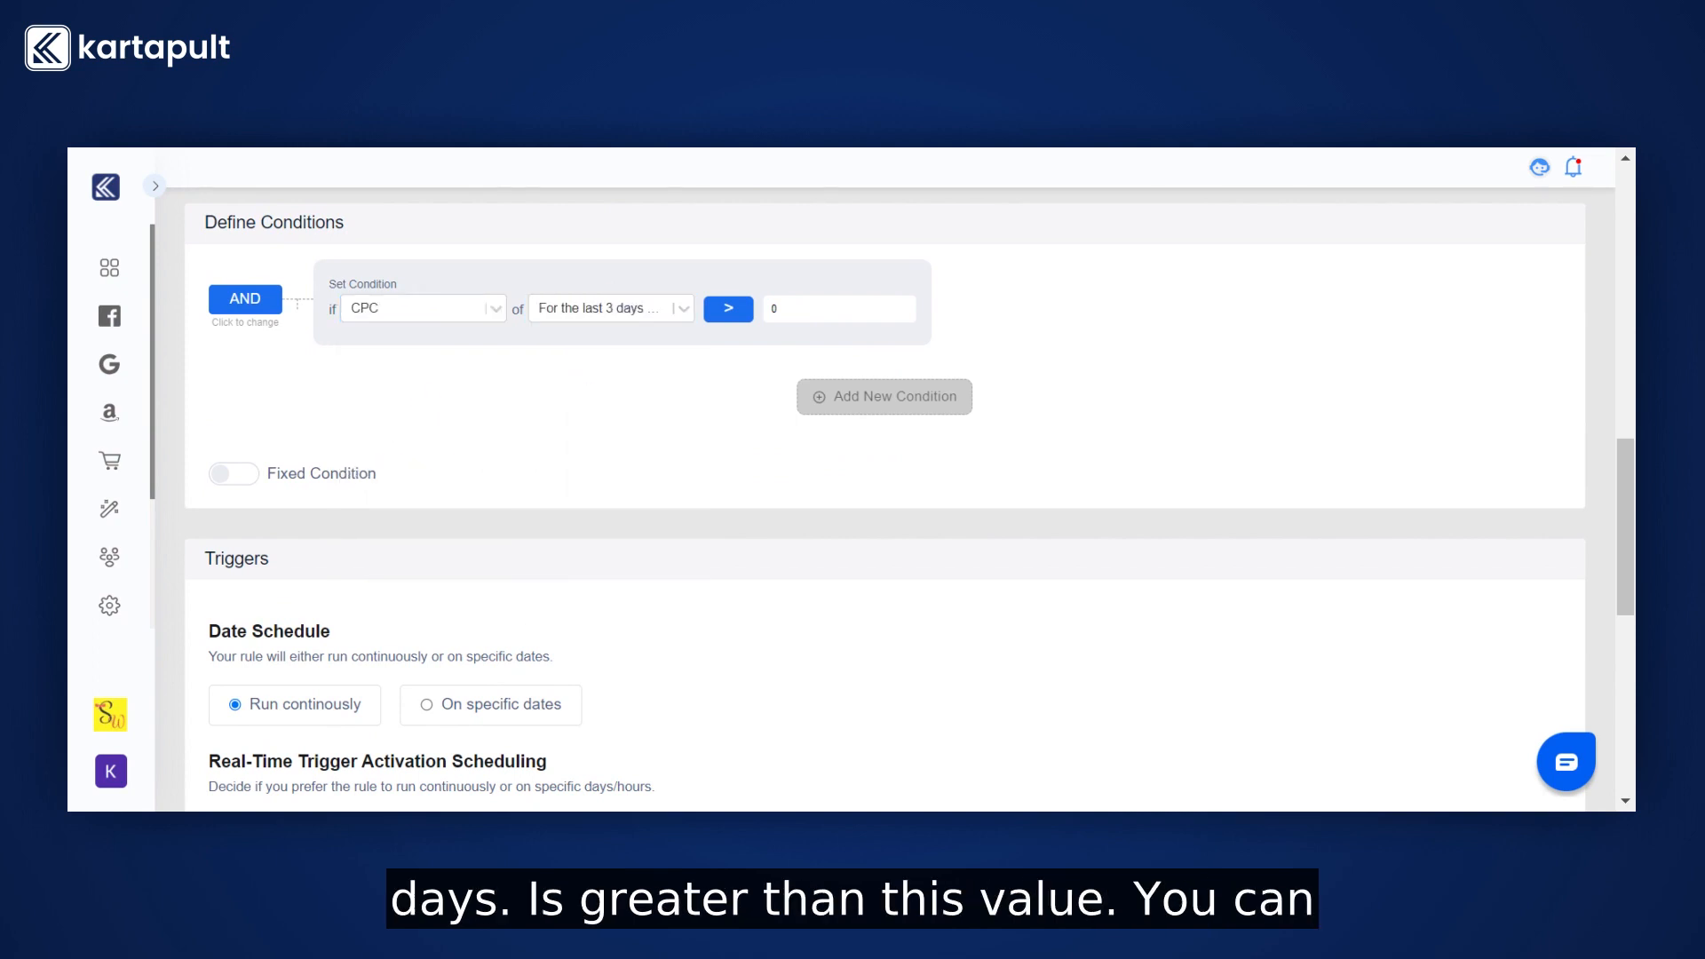
text(15000)
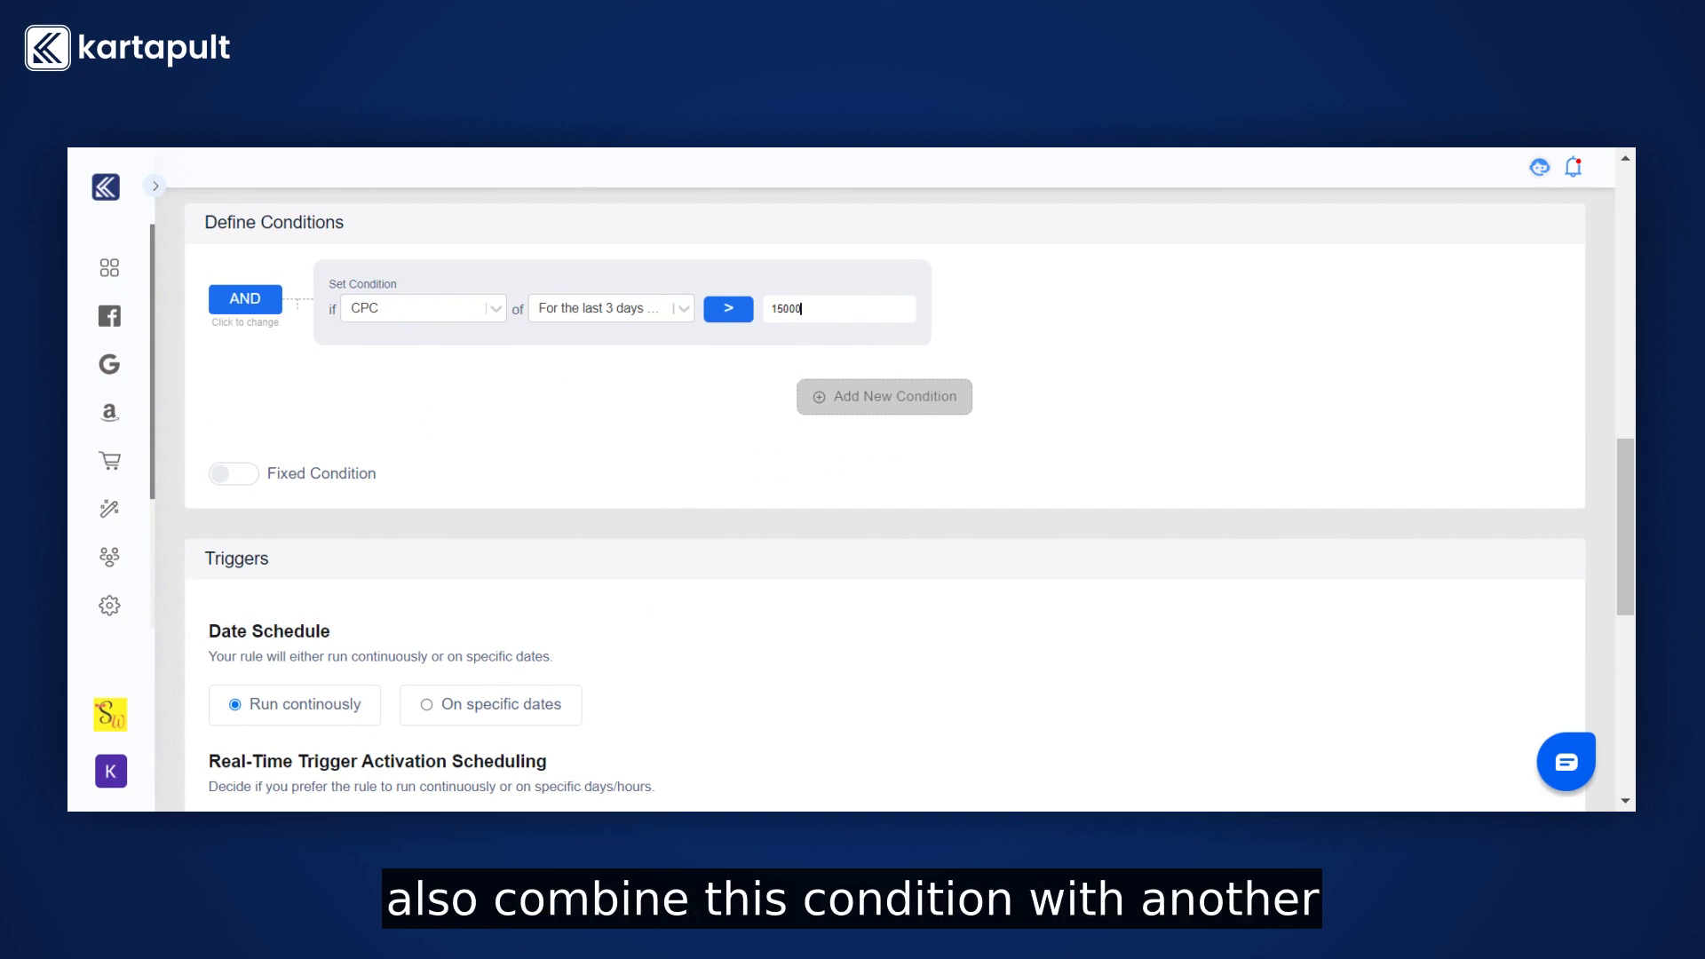
Add a second condition row and delete it again.
click(868, 411)
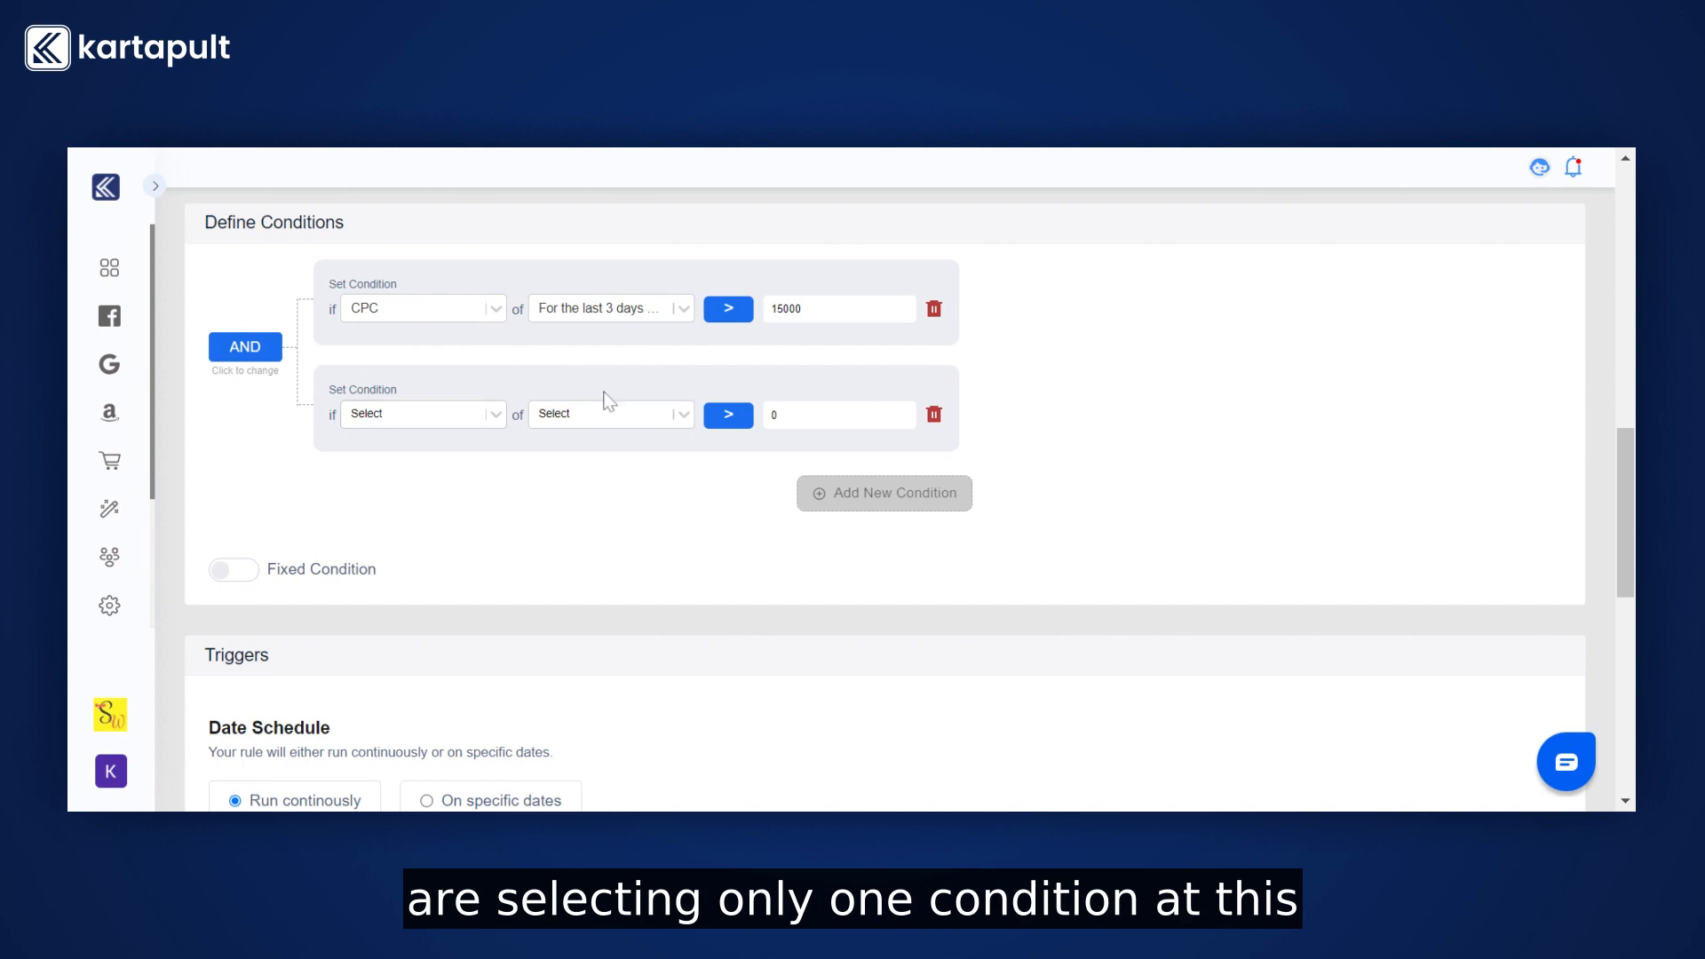
click(932, 418)
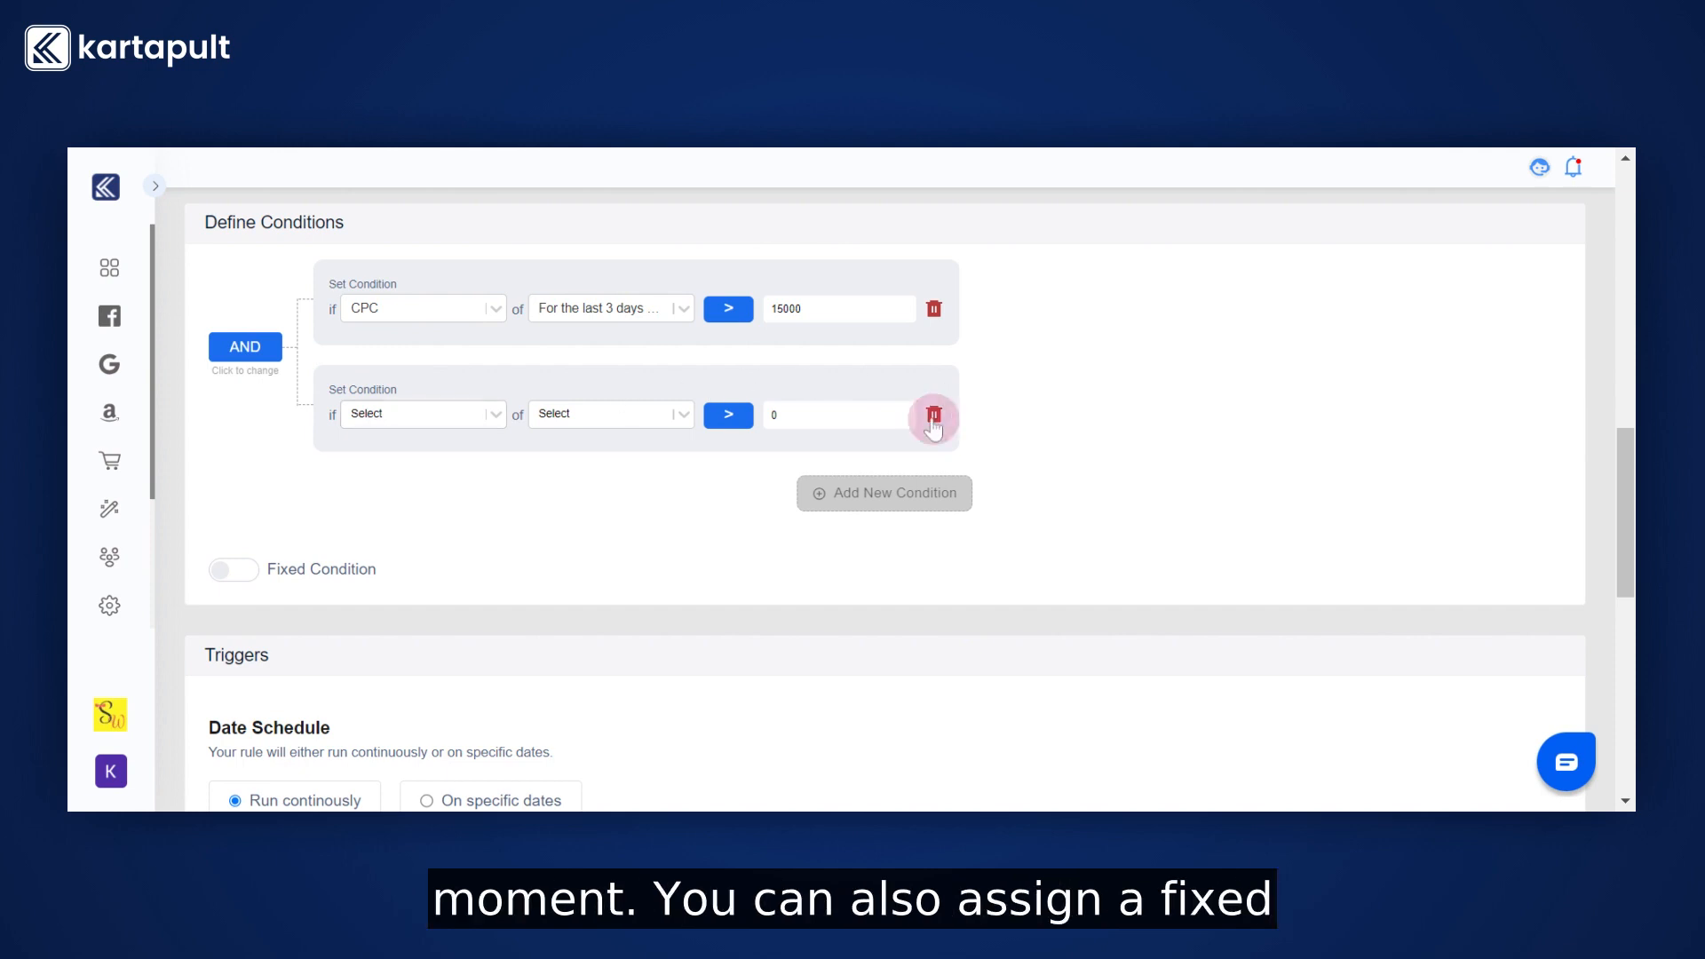
Enable a fixed condition: Amount Spent for the last 3 days excluding today greater than a static 12000.
click(235, 474)
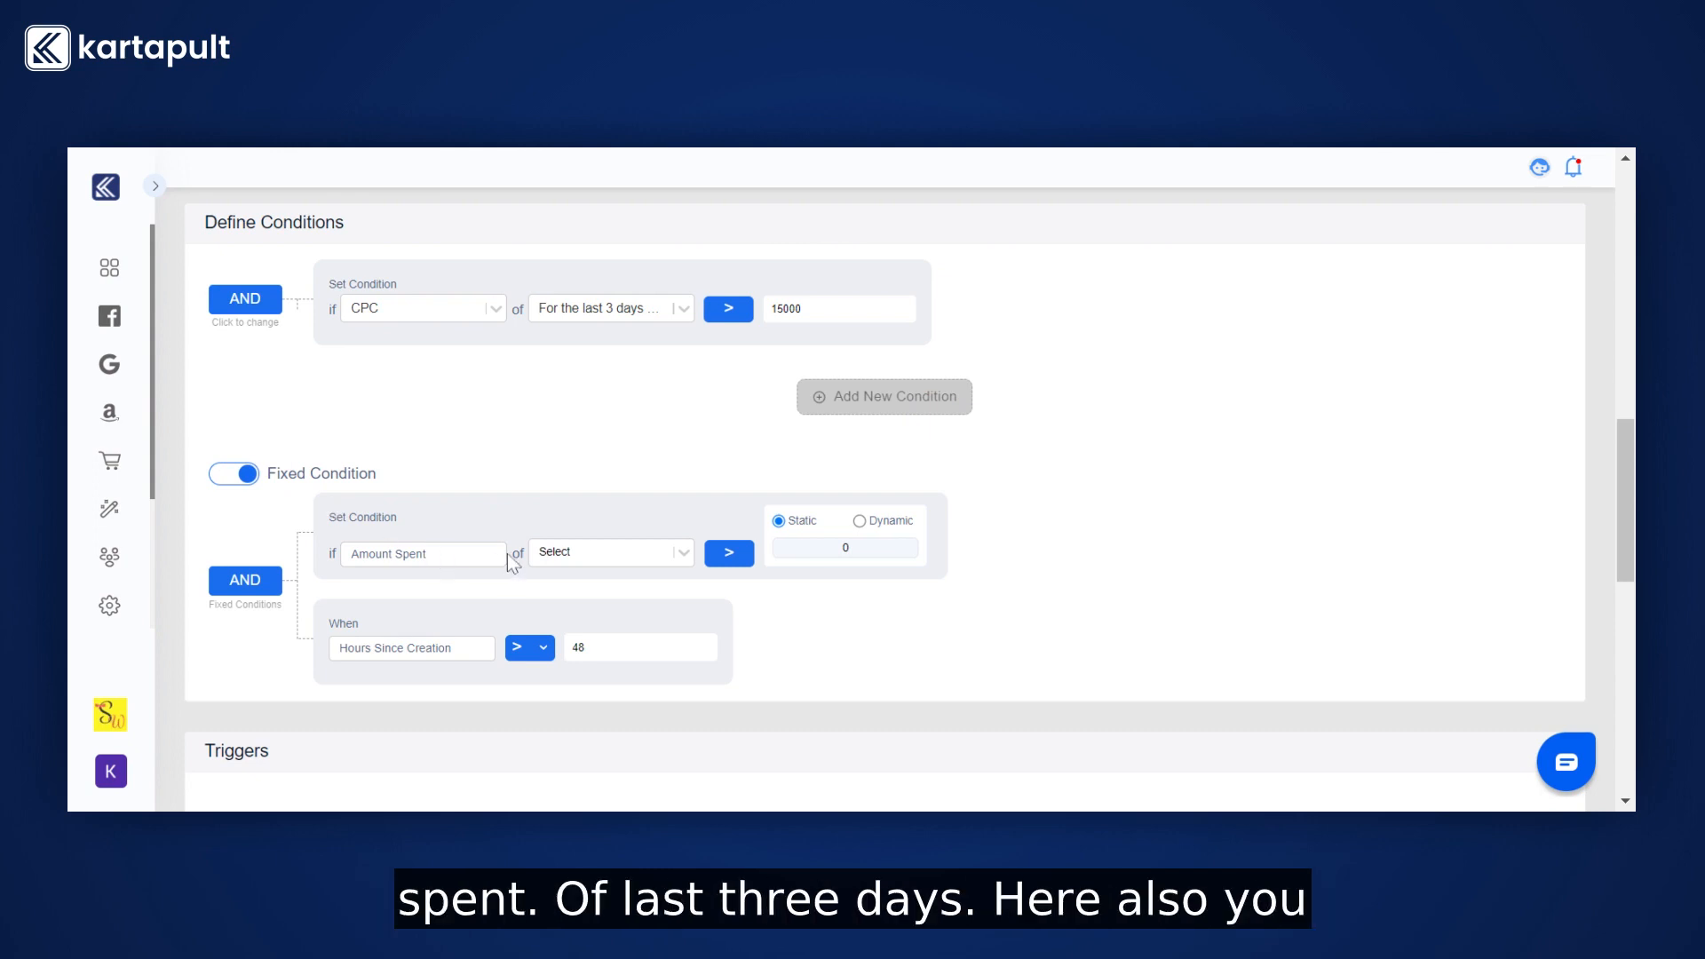
click(571, 553)
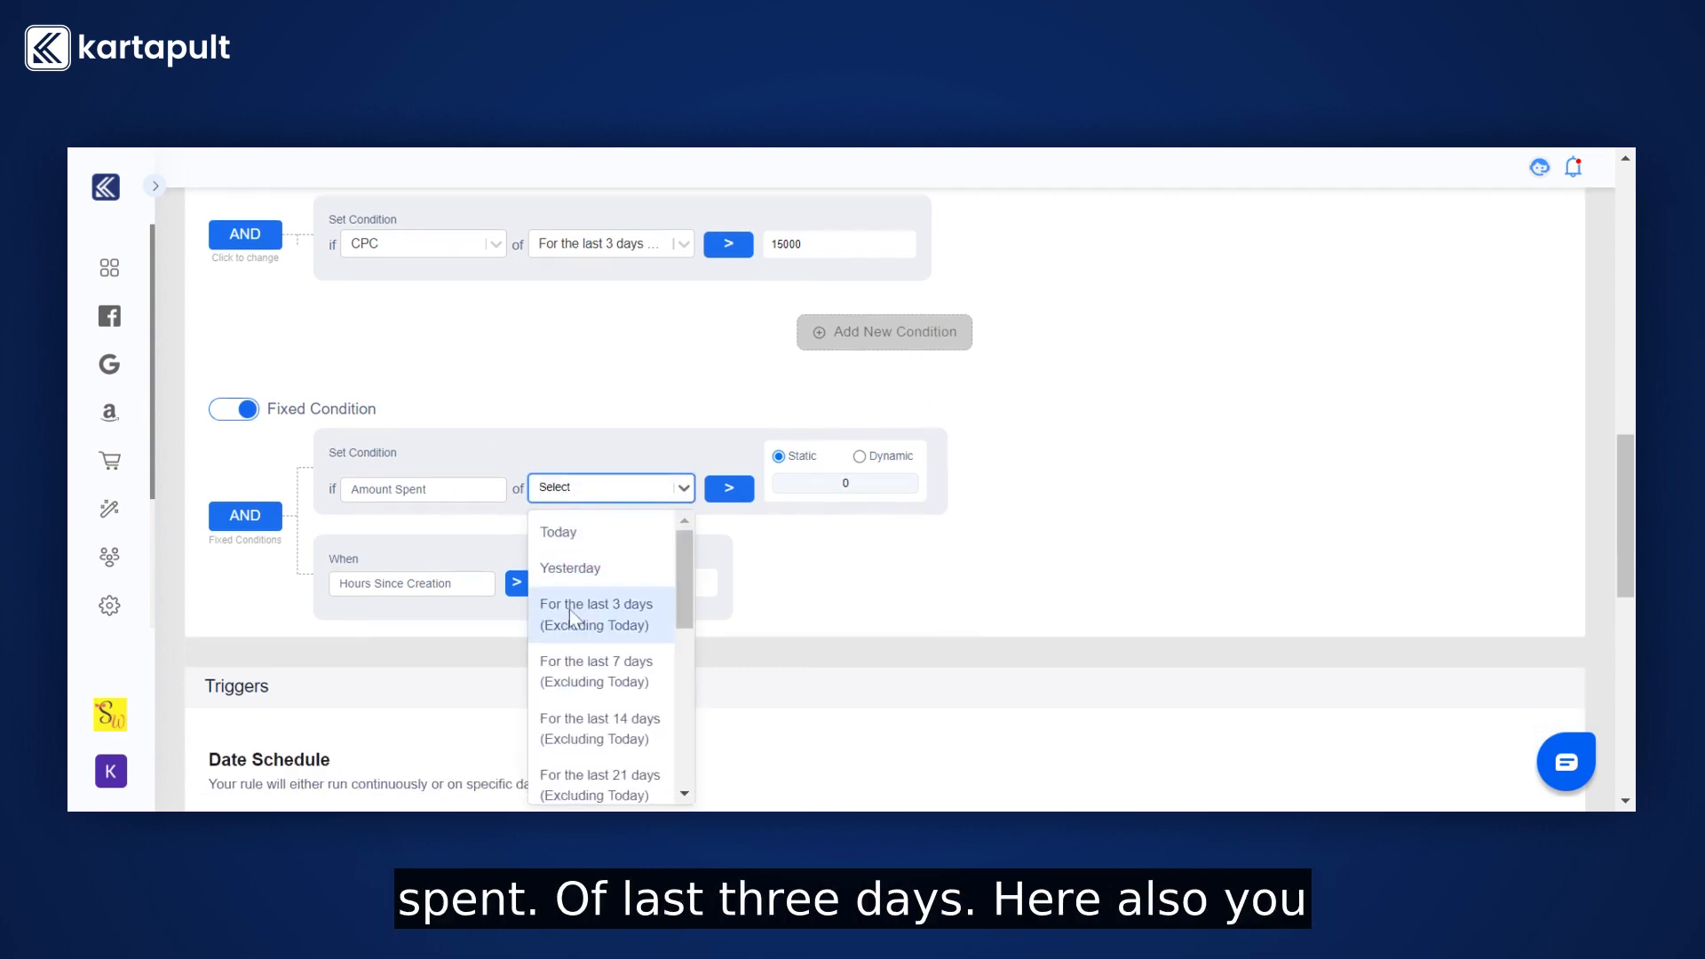
click(596, 614)
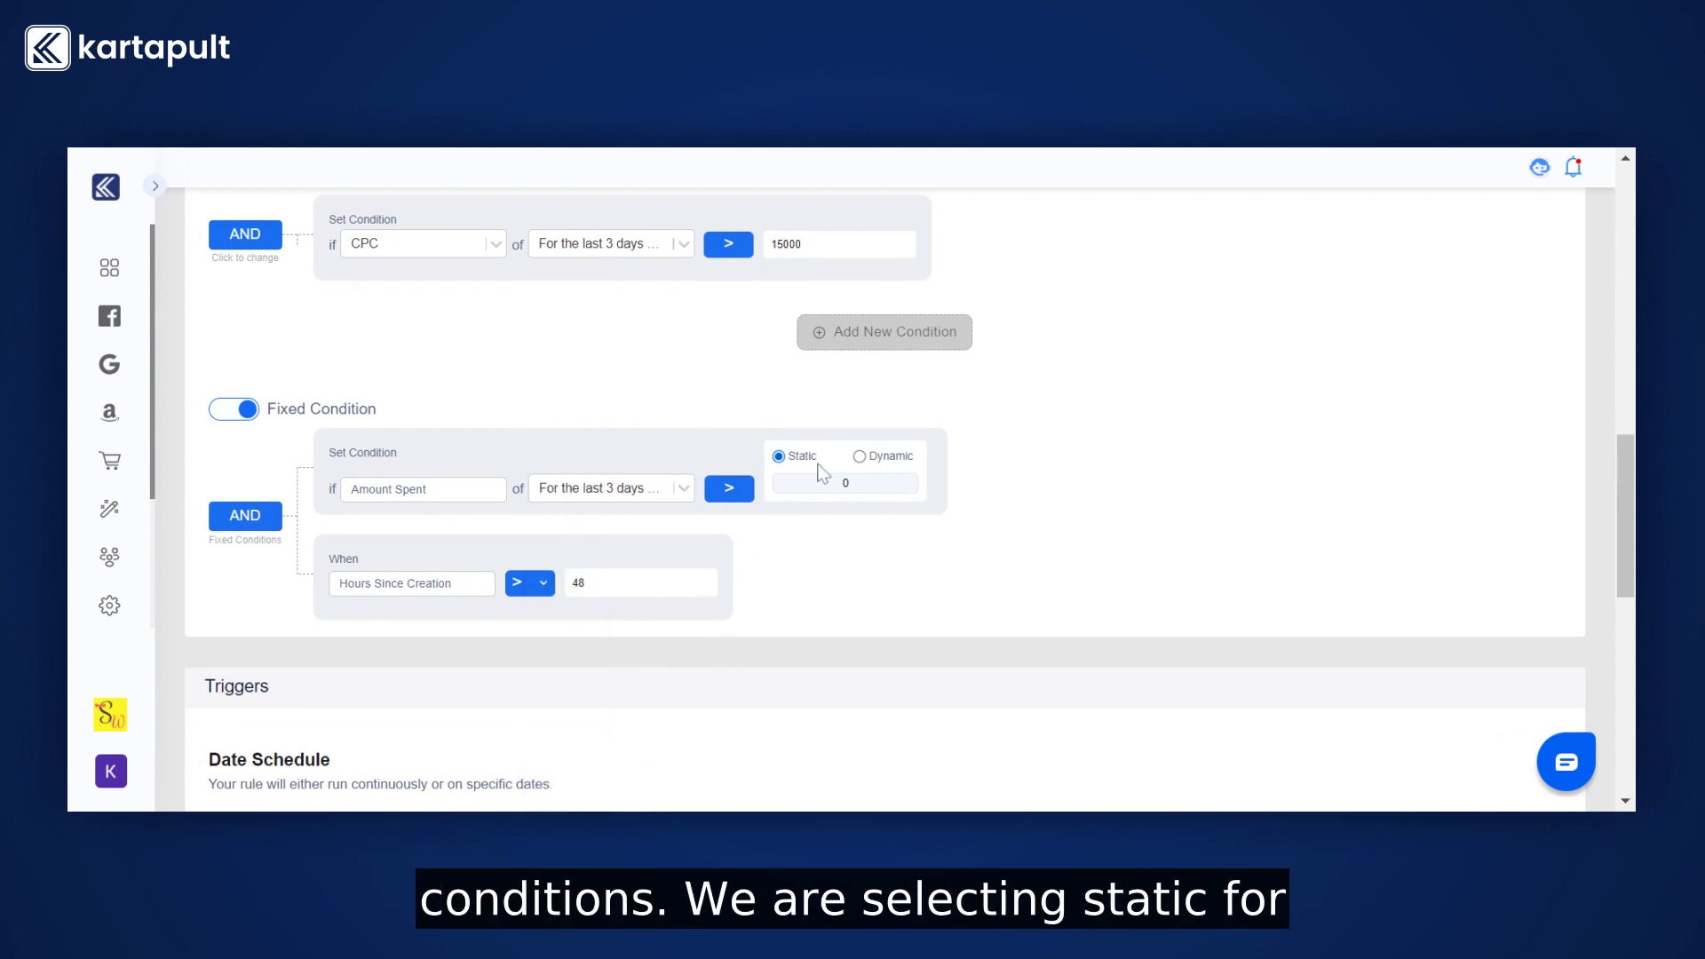
click(845, 482)
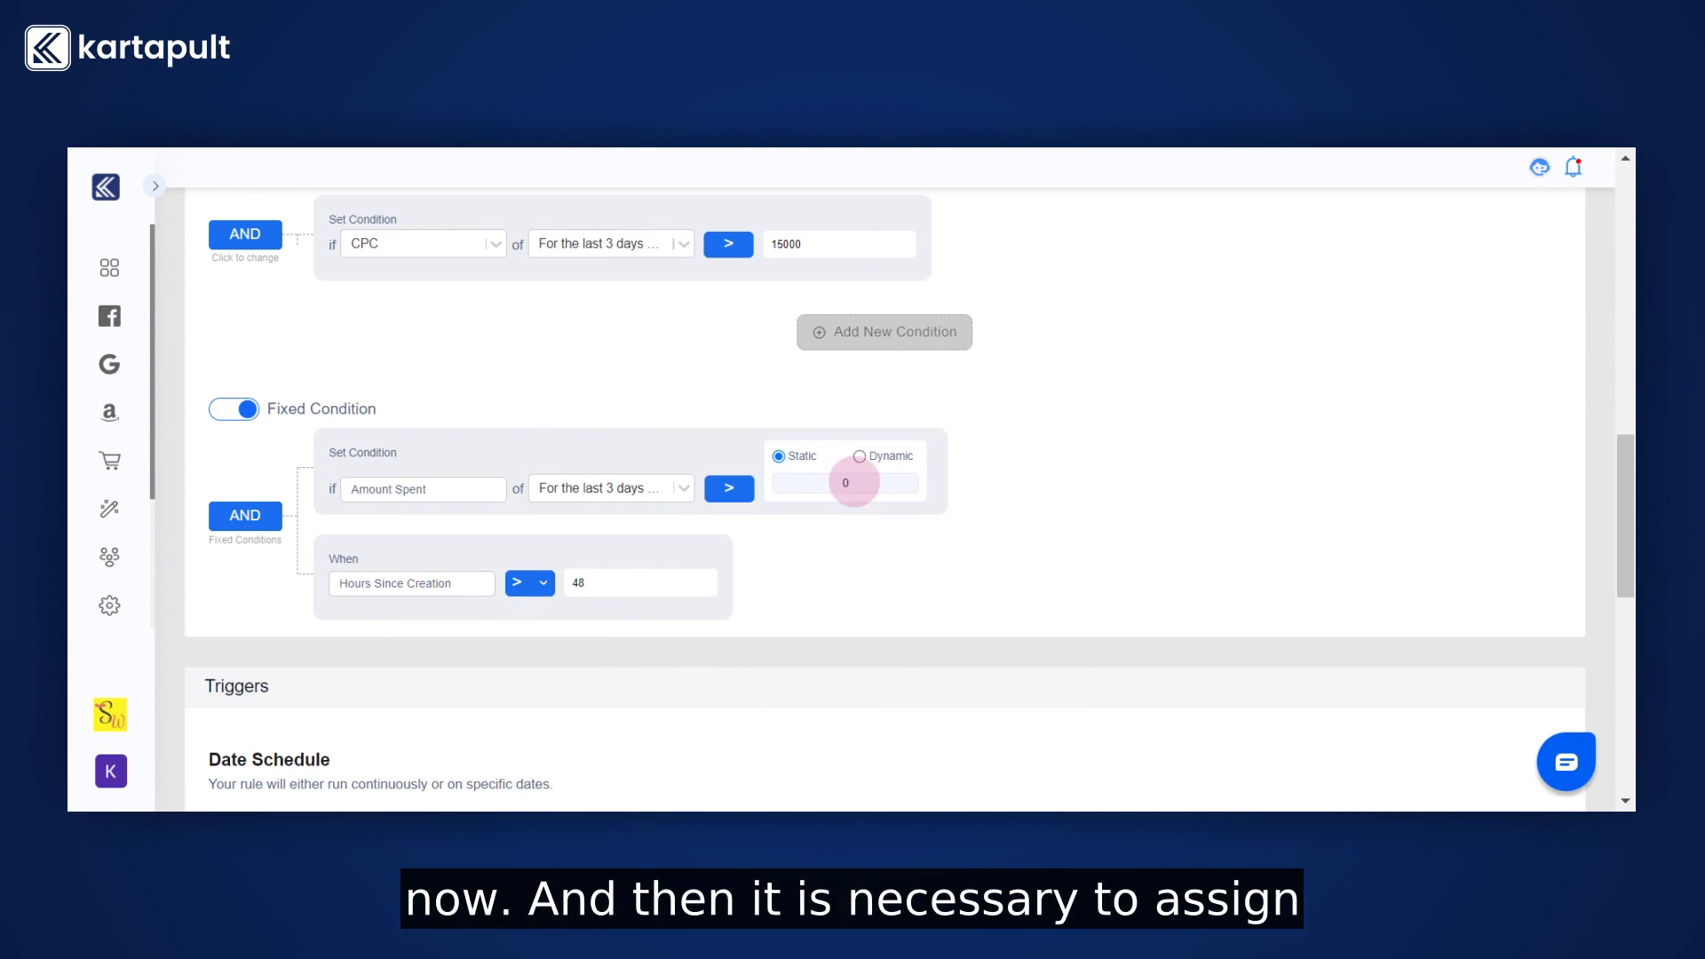
text(12000)
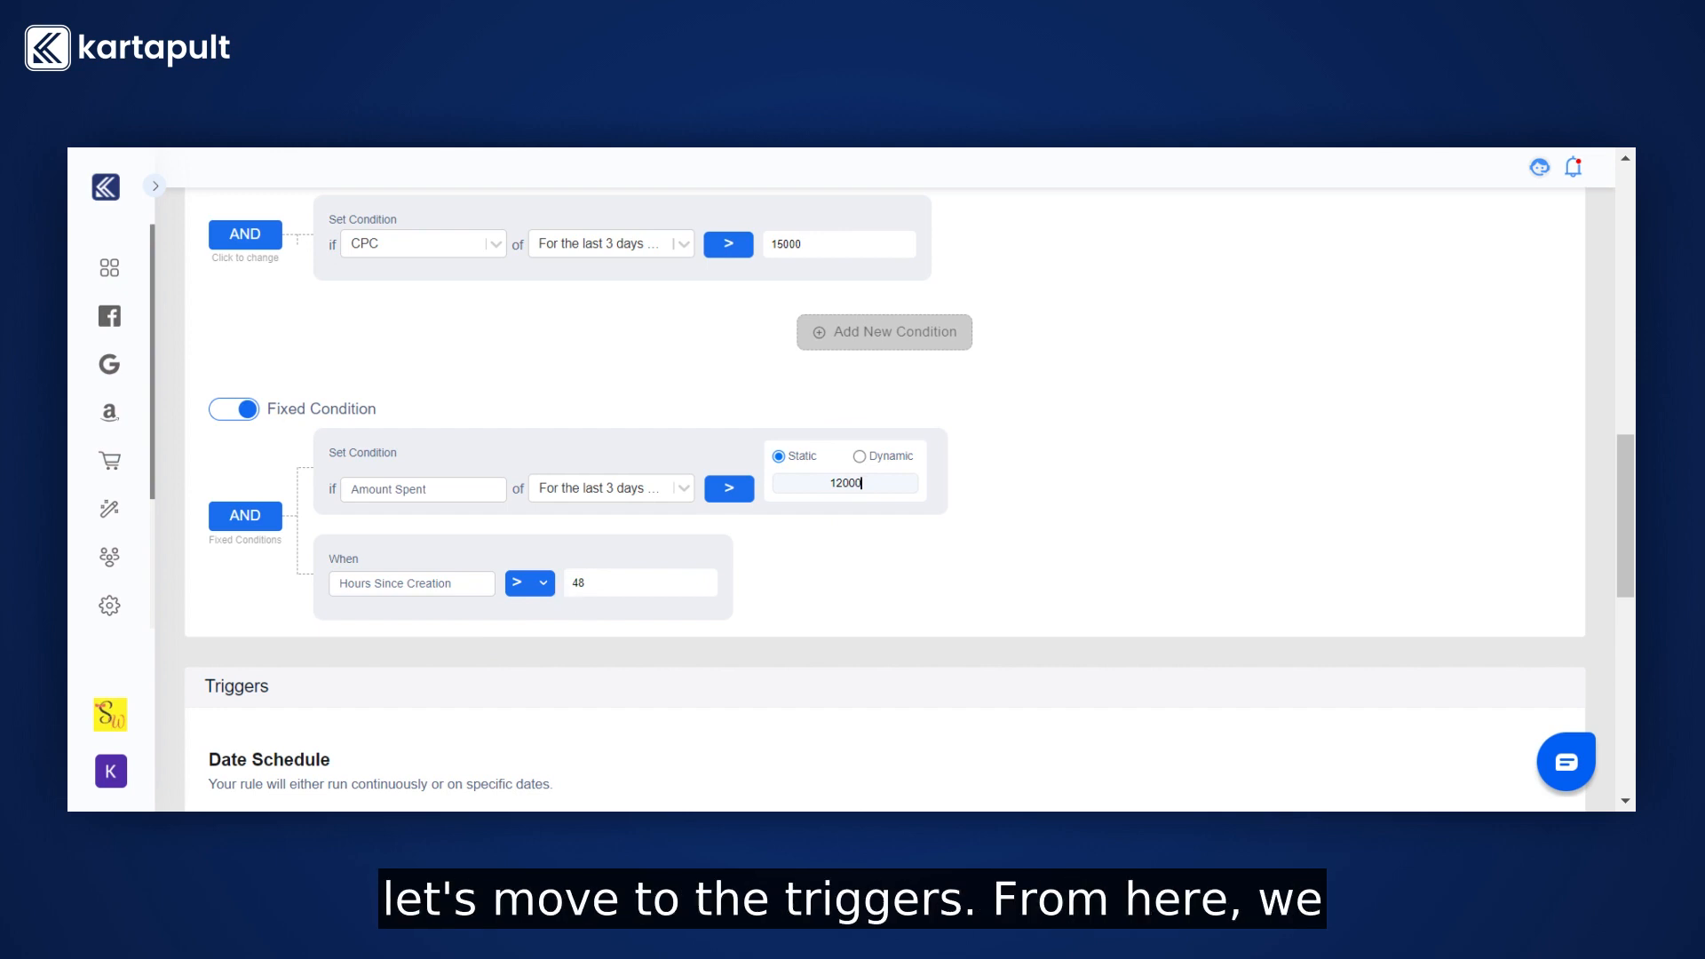
scroll(565, 597, down, 5)
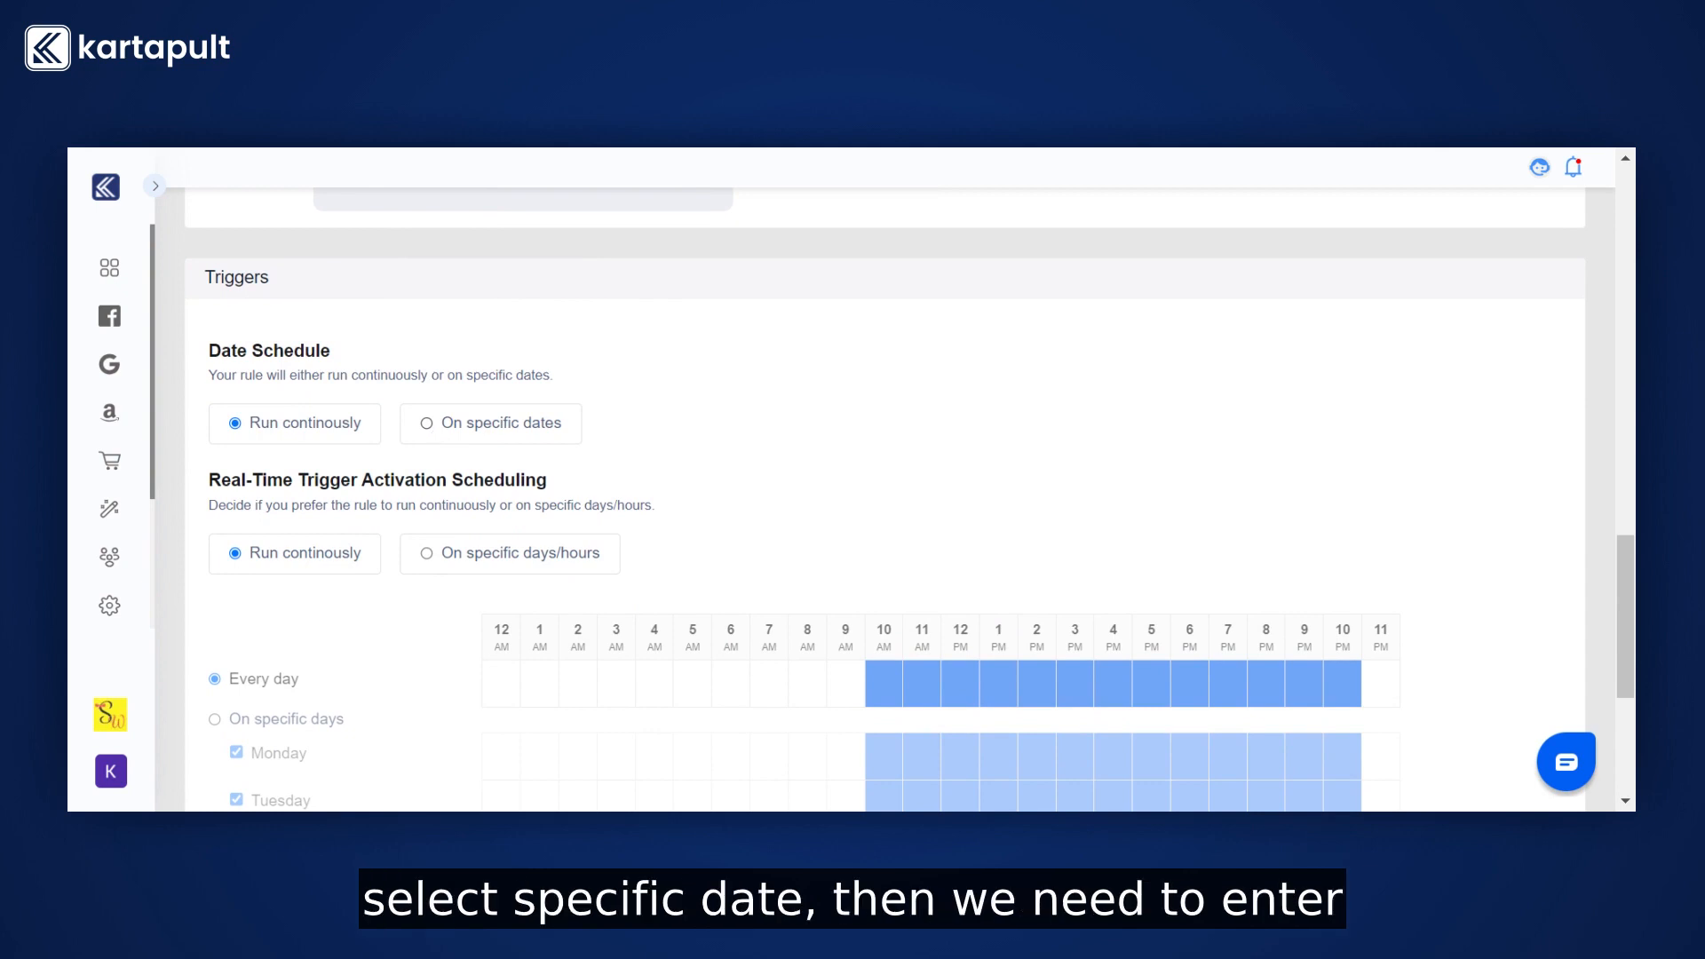
click(434, 435)
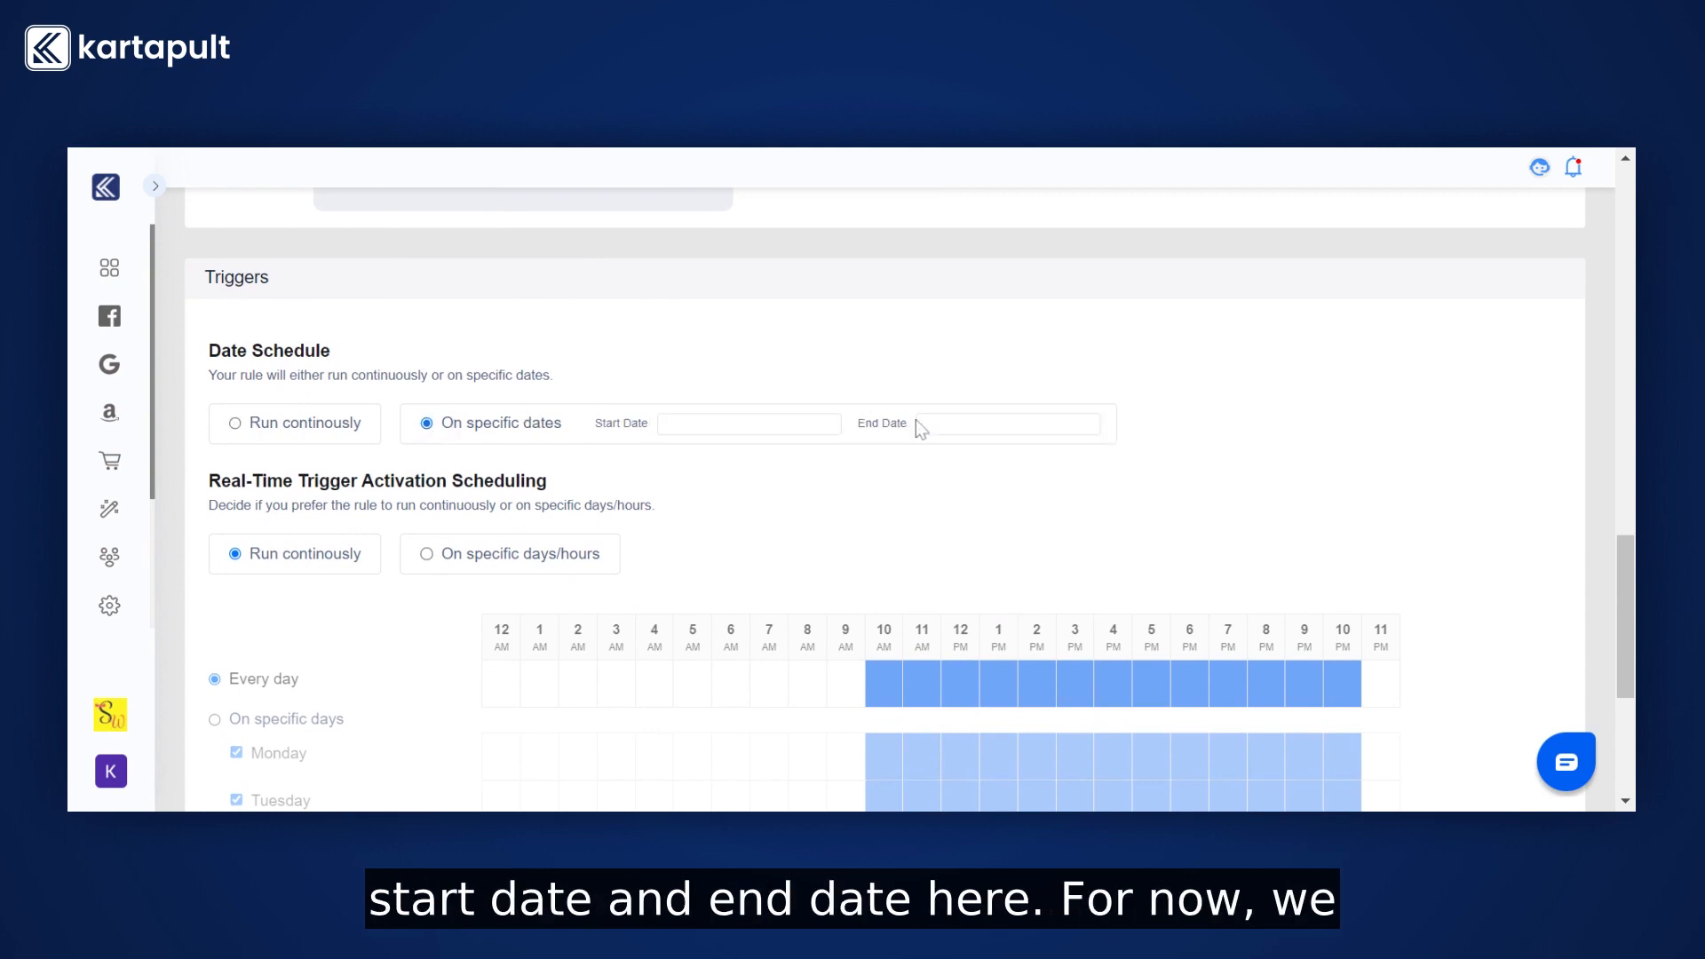
click(252, 426)
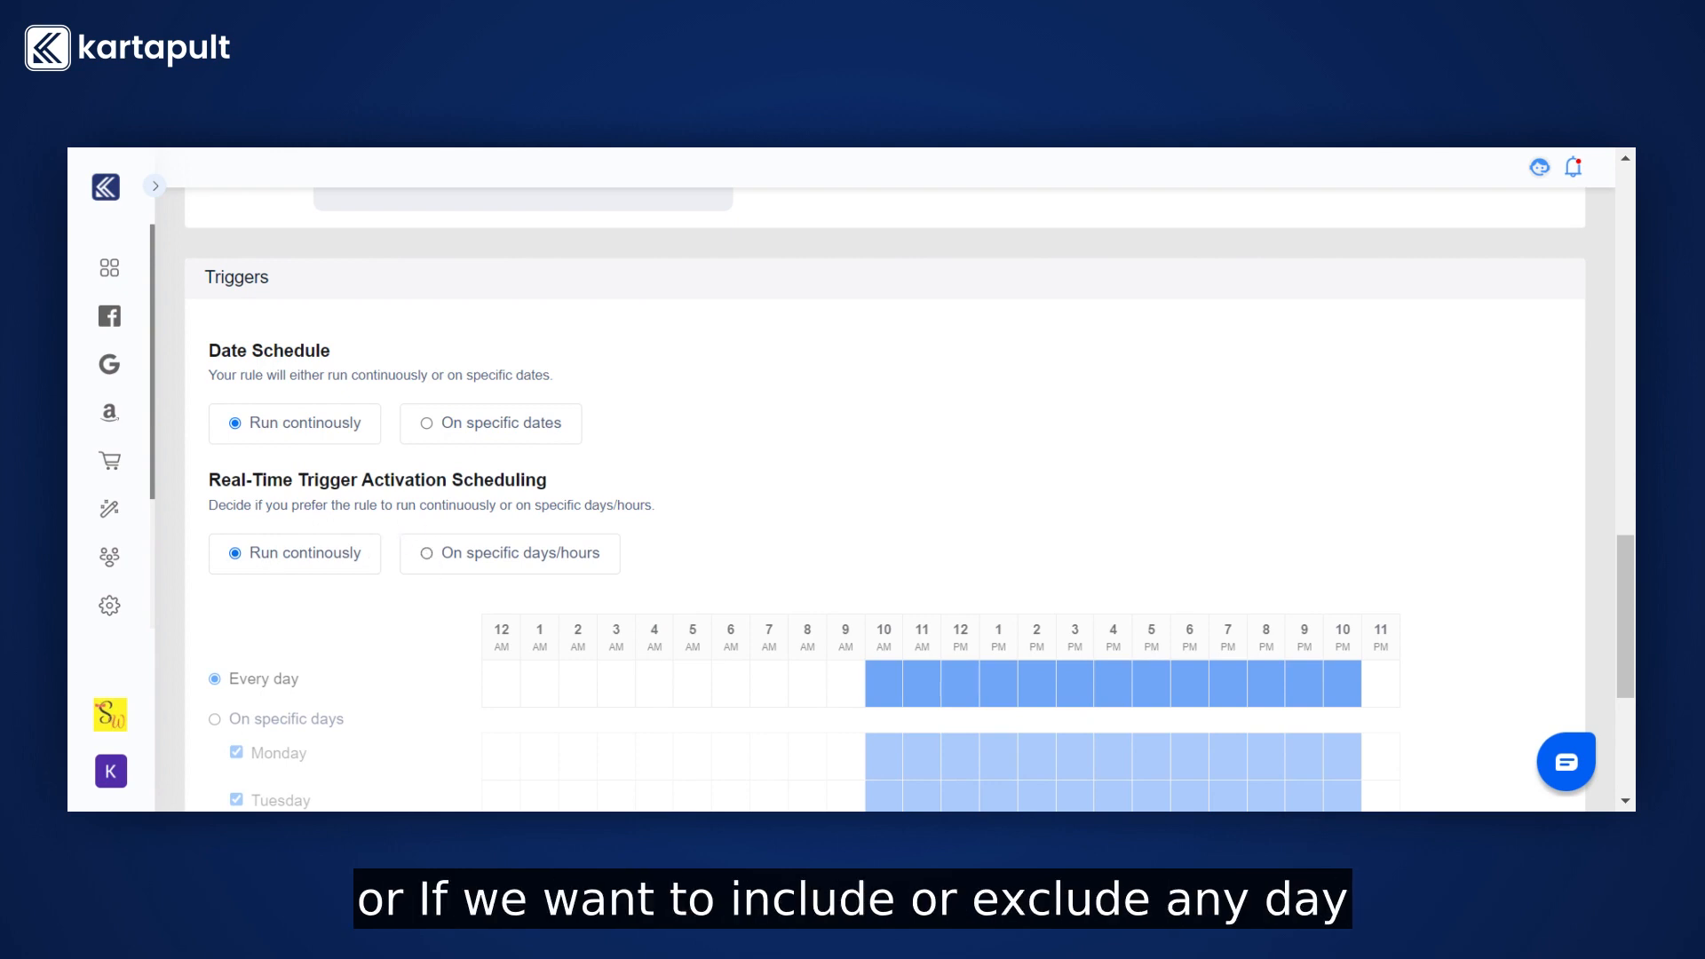
Set trigger activation to specific days/hours, using specific days and excluding Tuesday and Thursday.
click(426, 553)
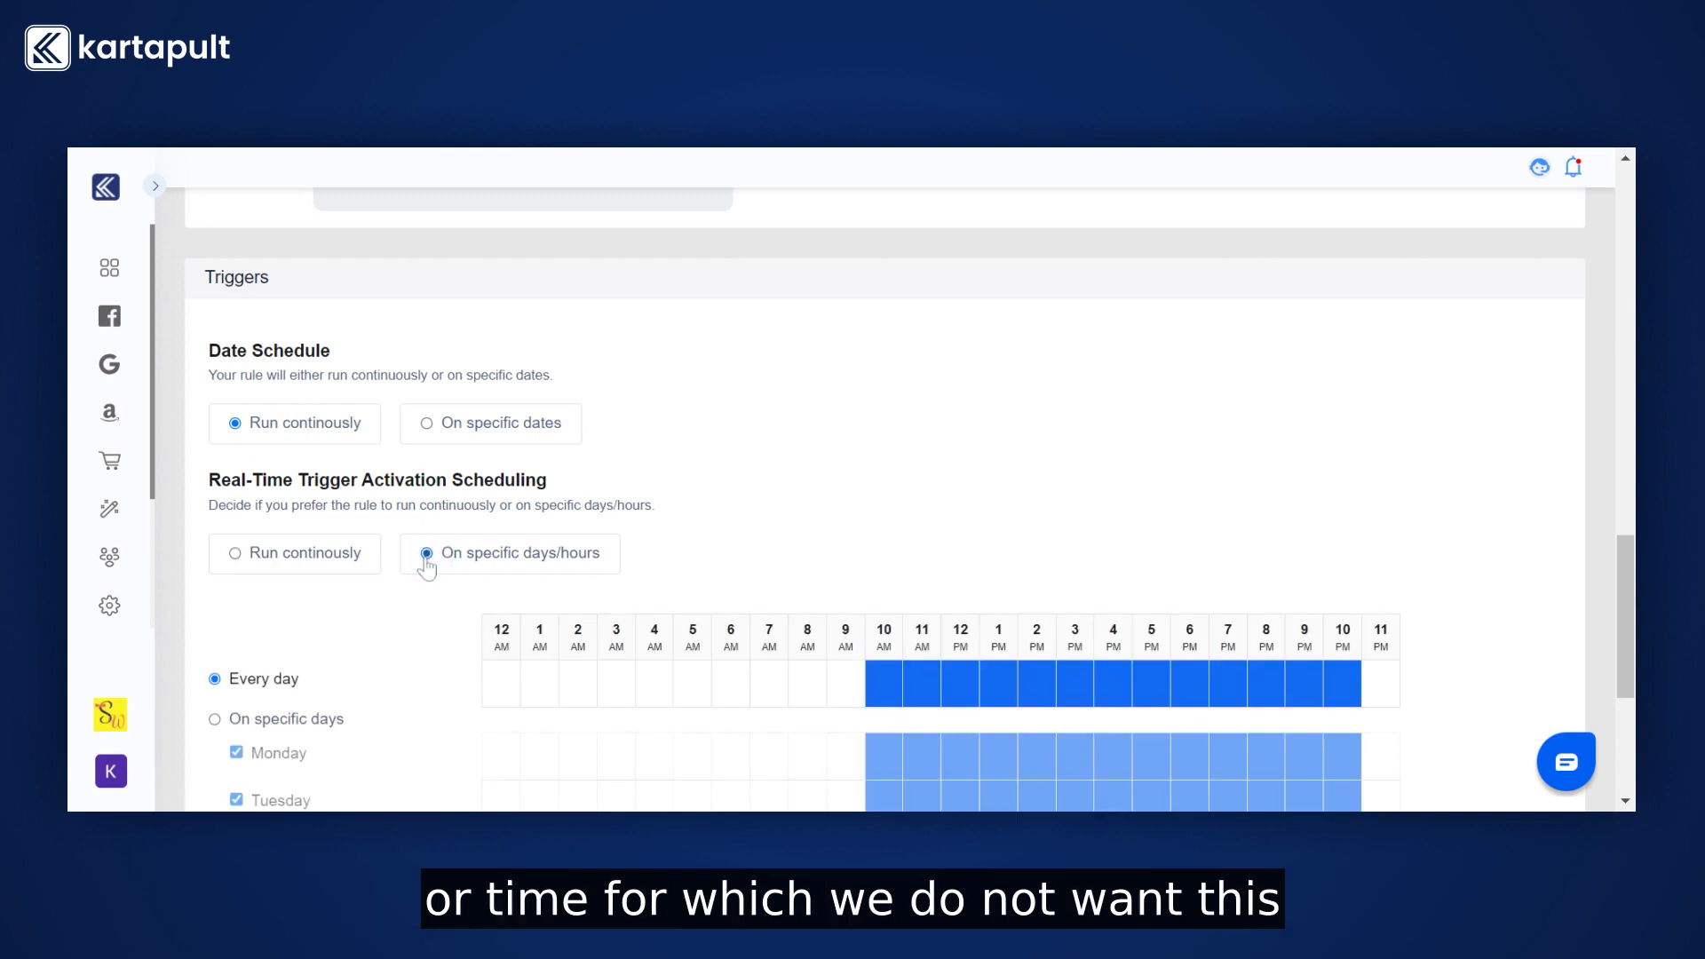
scroll(426, 561, down, 2)
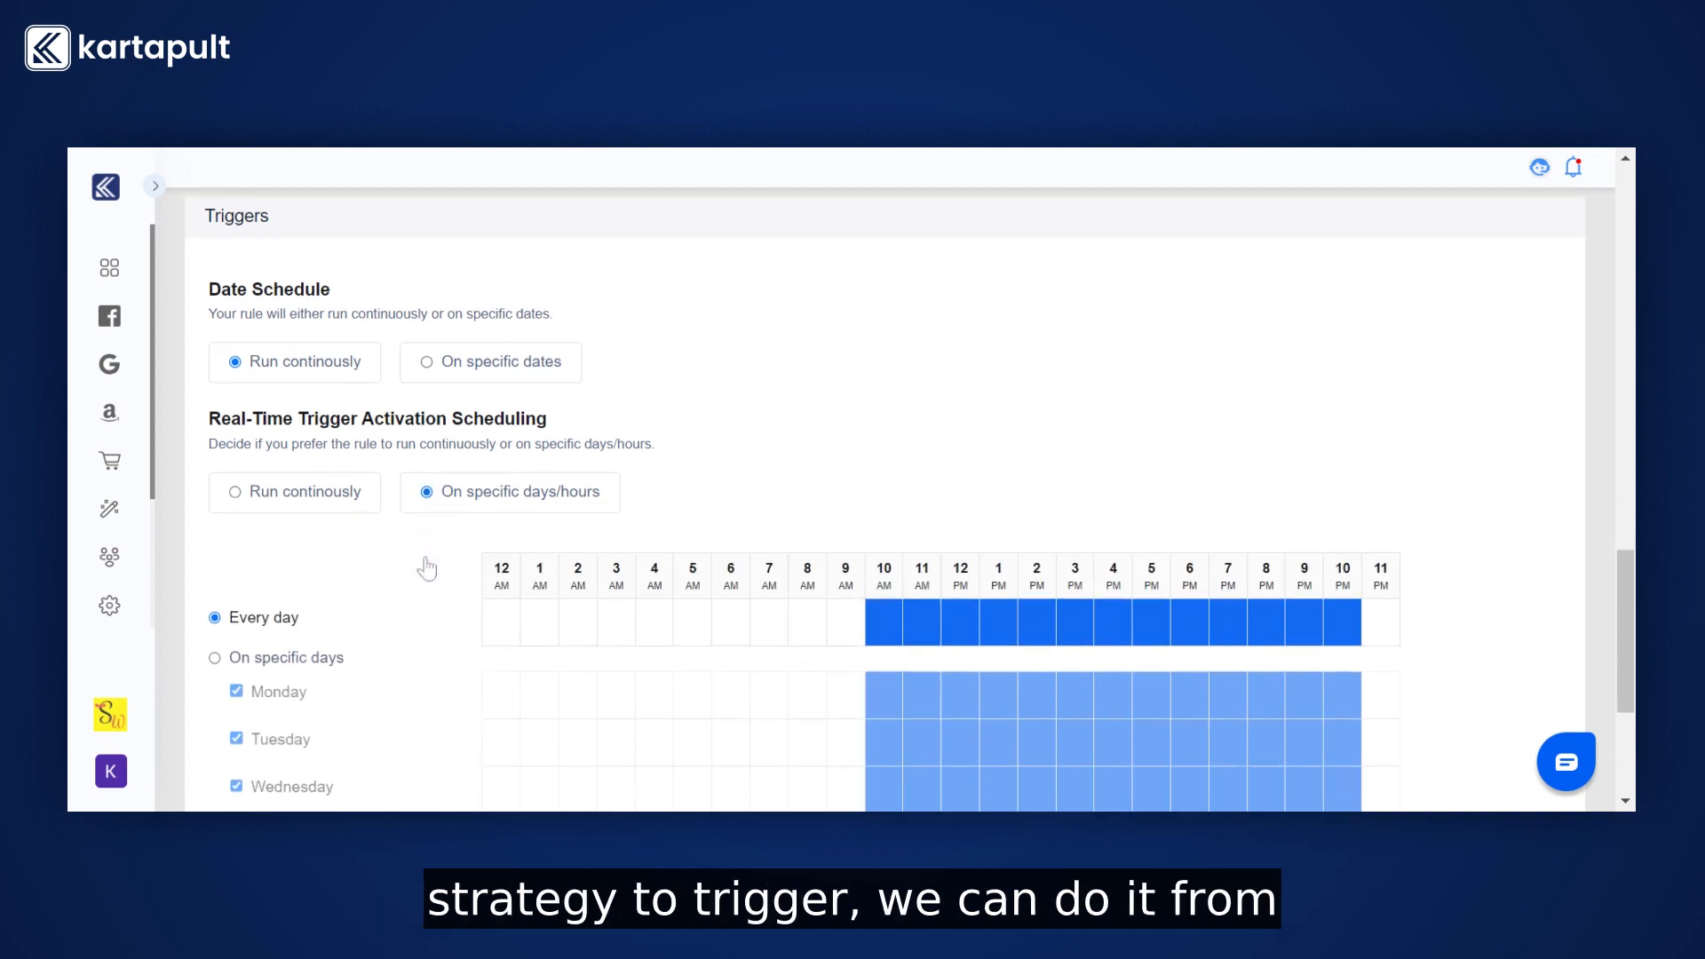
scroll(425, 558, down, 2)
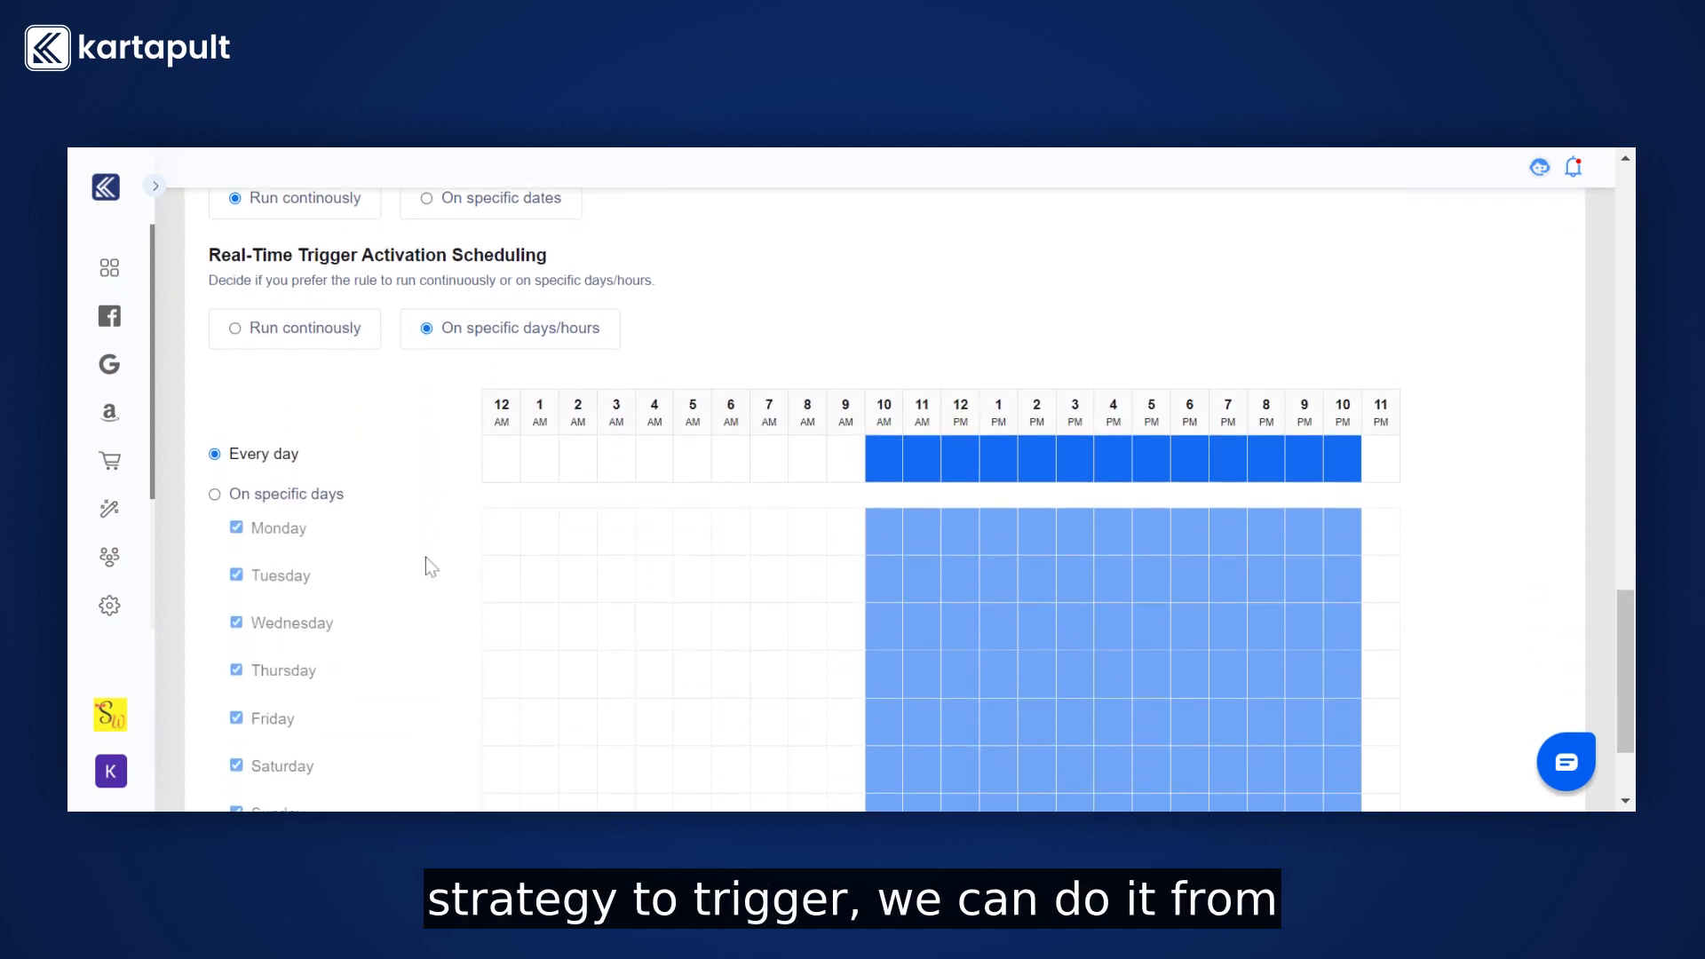
click(214, 493)
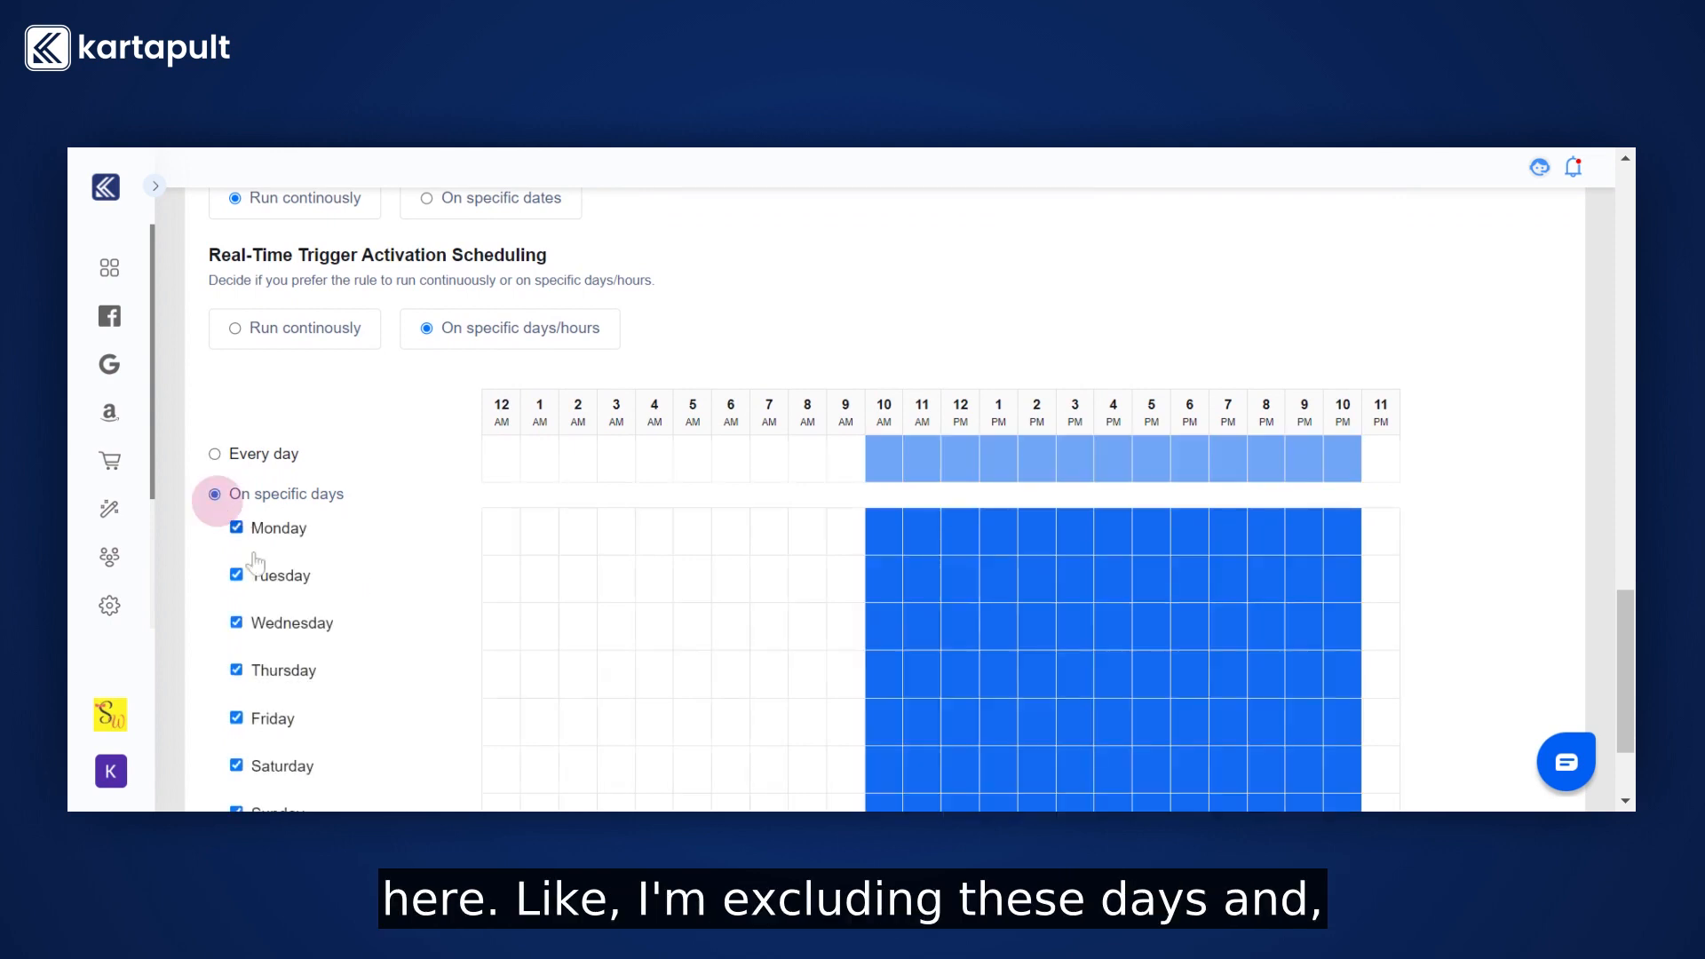
click(236, 575)
click(236, 671)
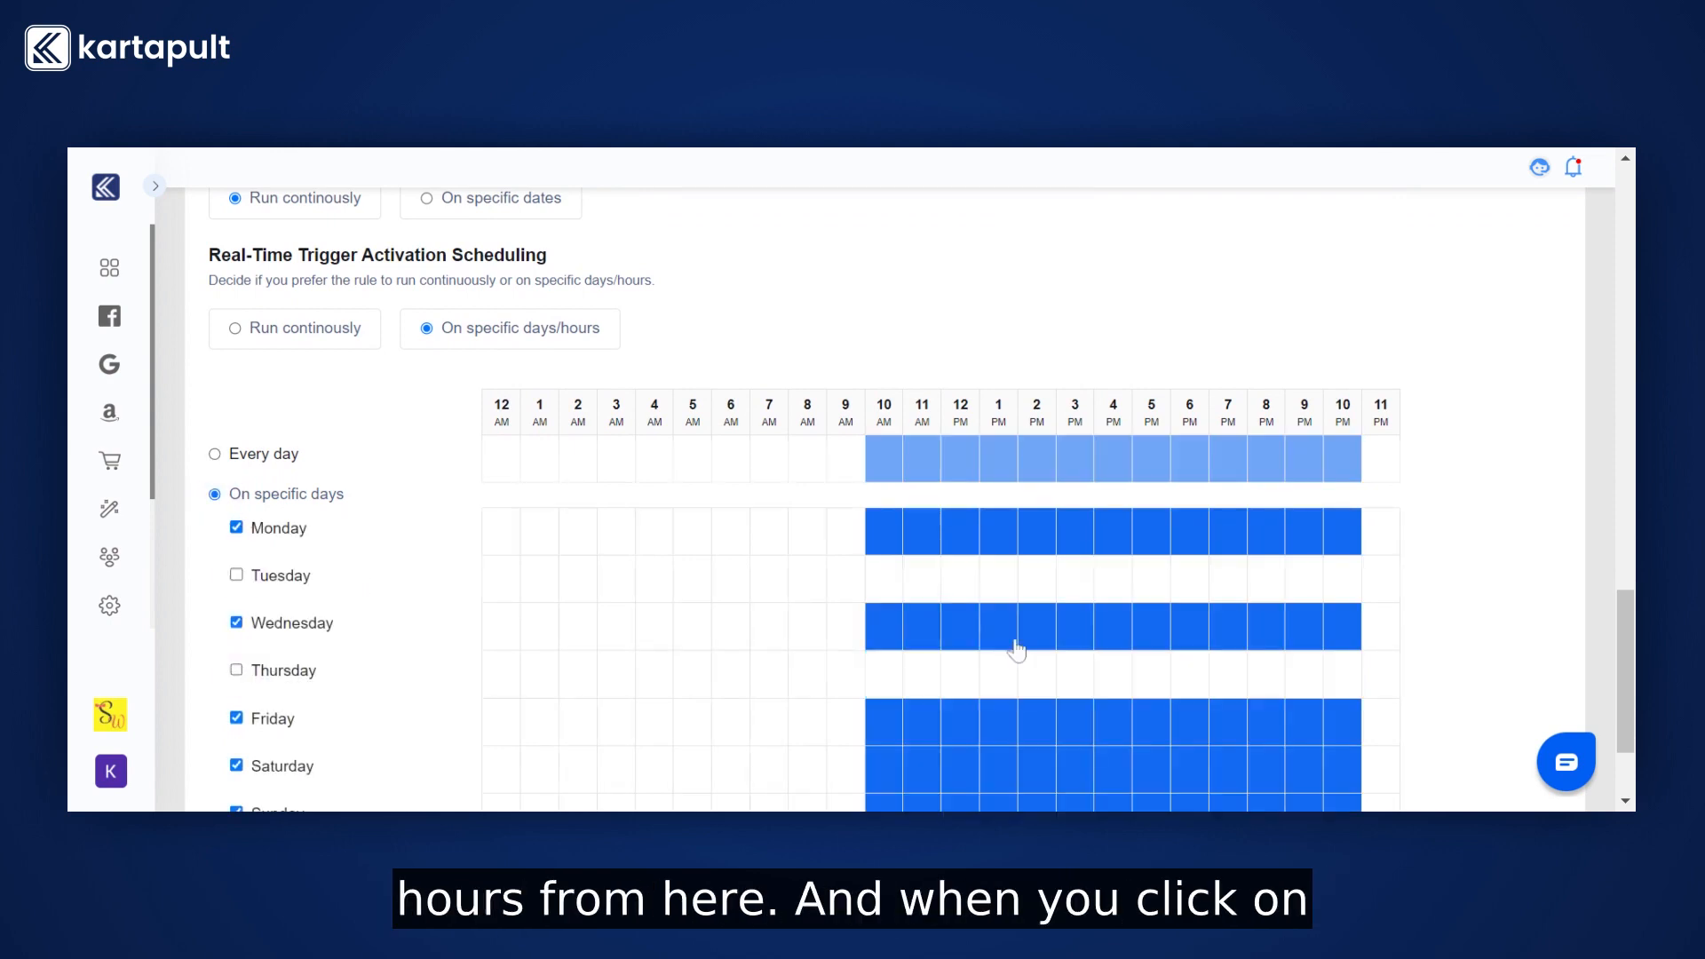
Exclude the 1 PM and 5 PM slots on Wednesday and publish the strategy.
click(999, 626)
click(1145, 644)
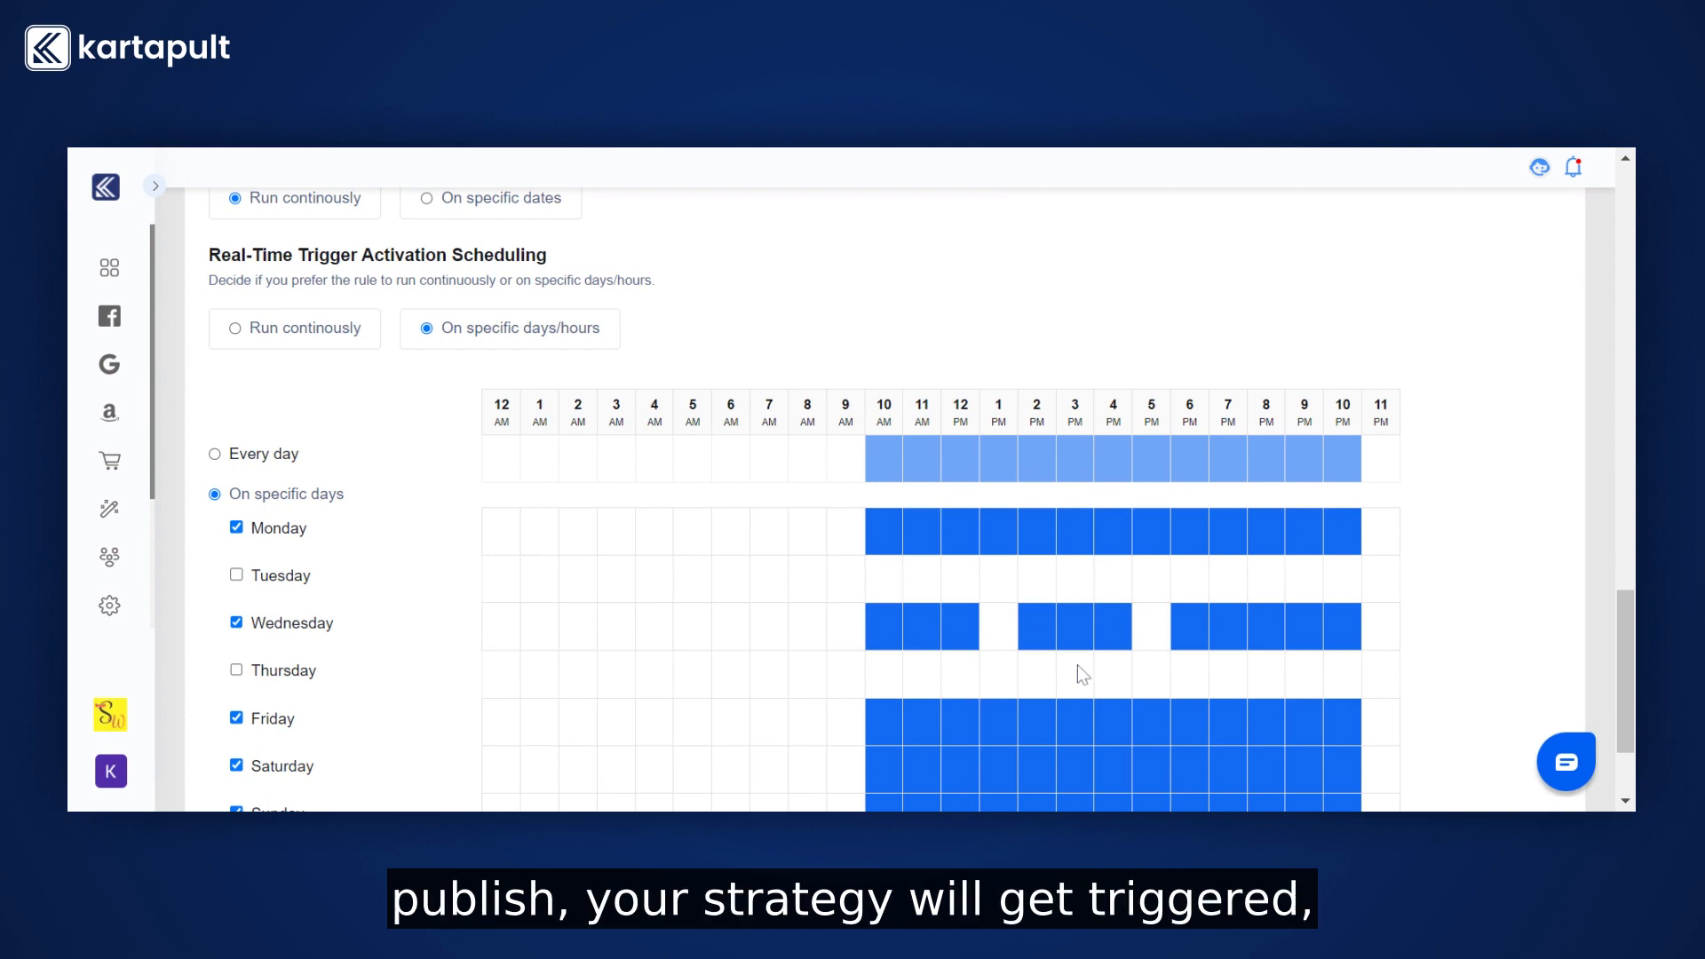
scroll(1078, 666, down, 2)
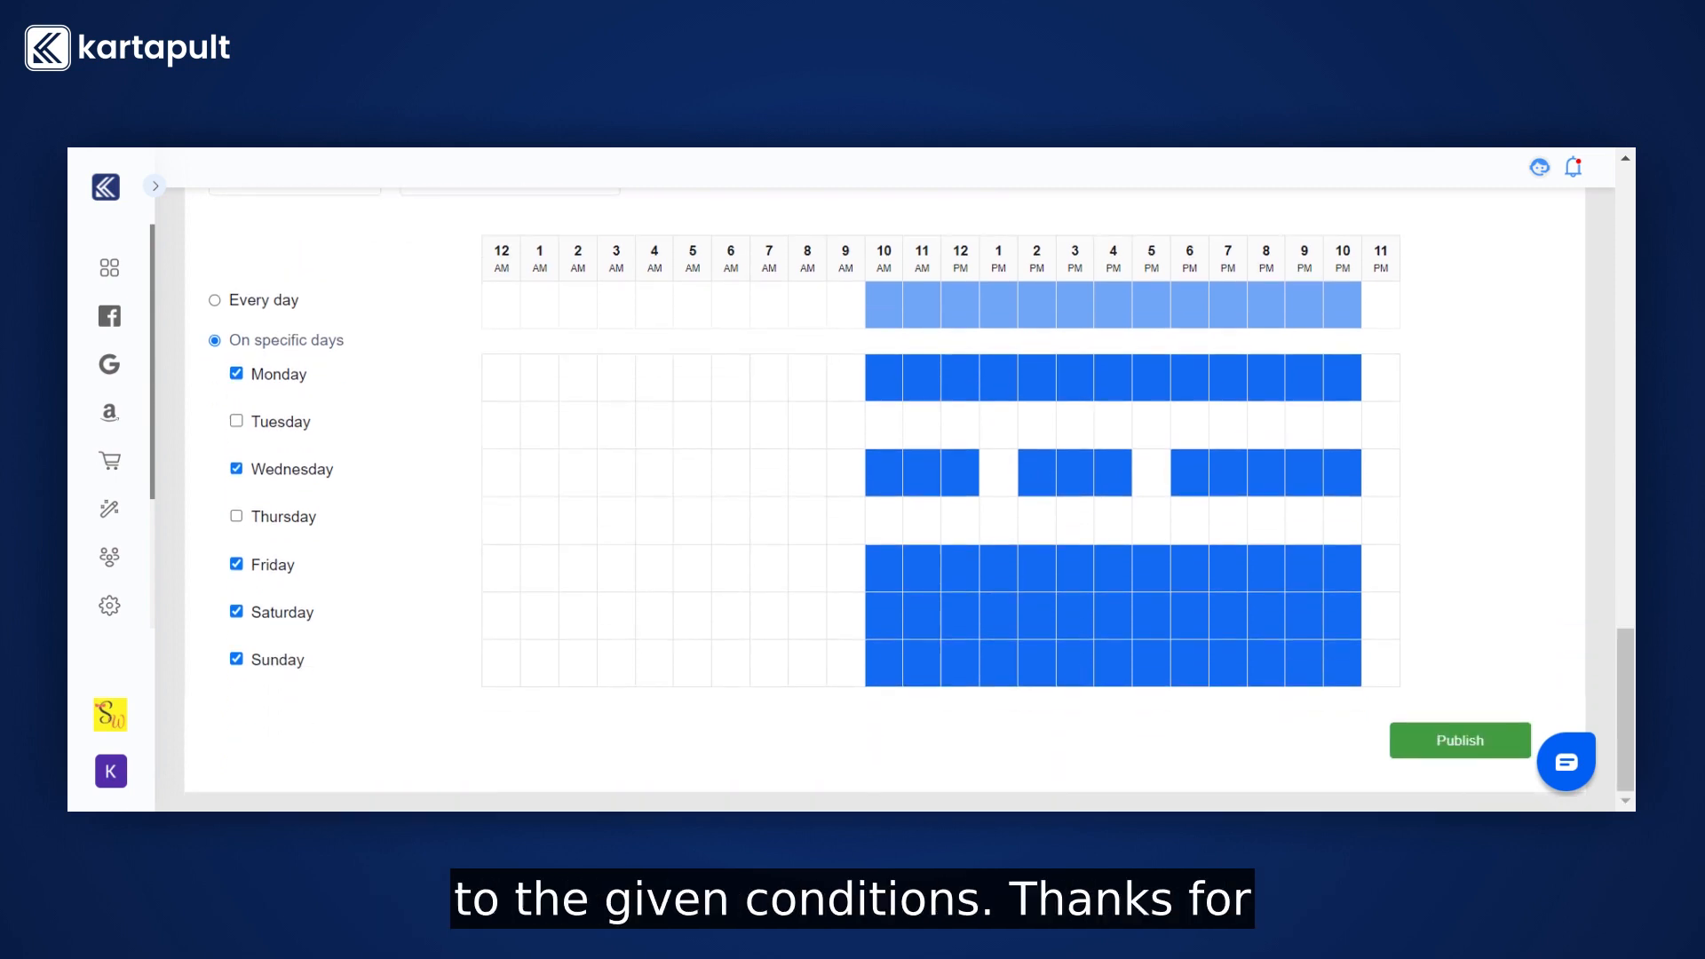
click(1437, 739)
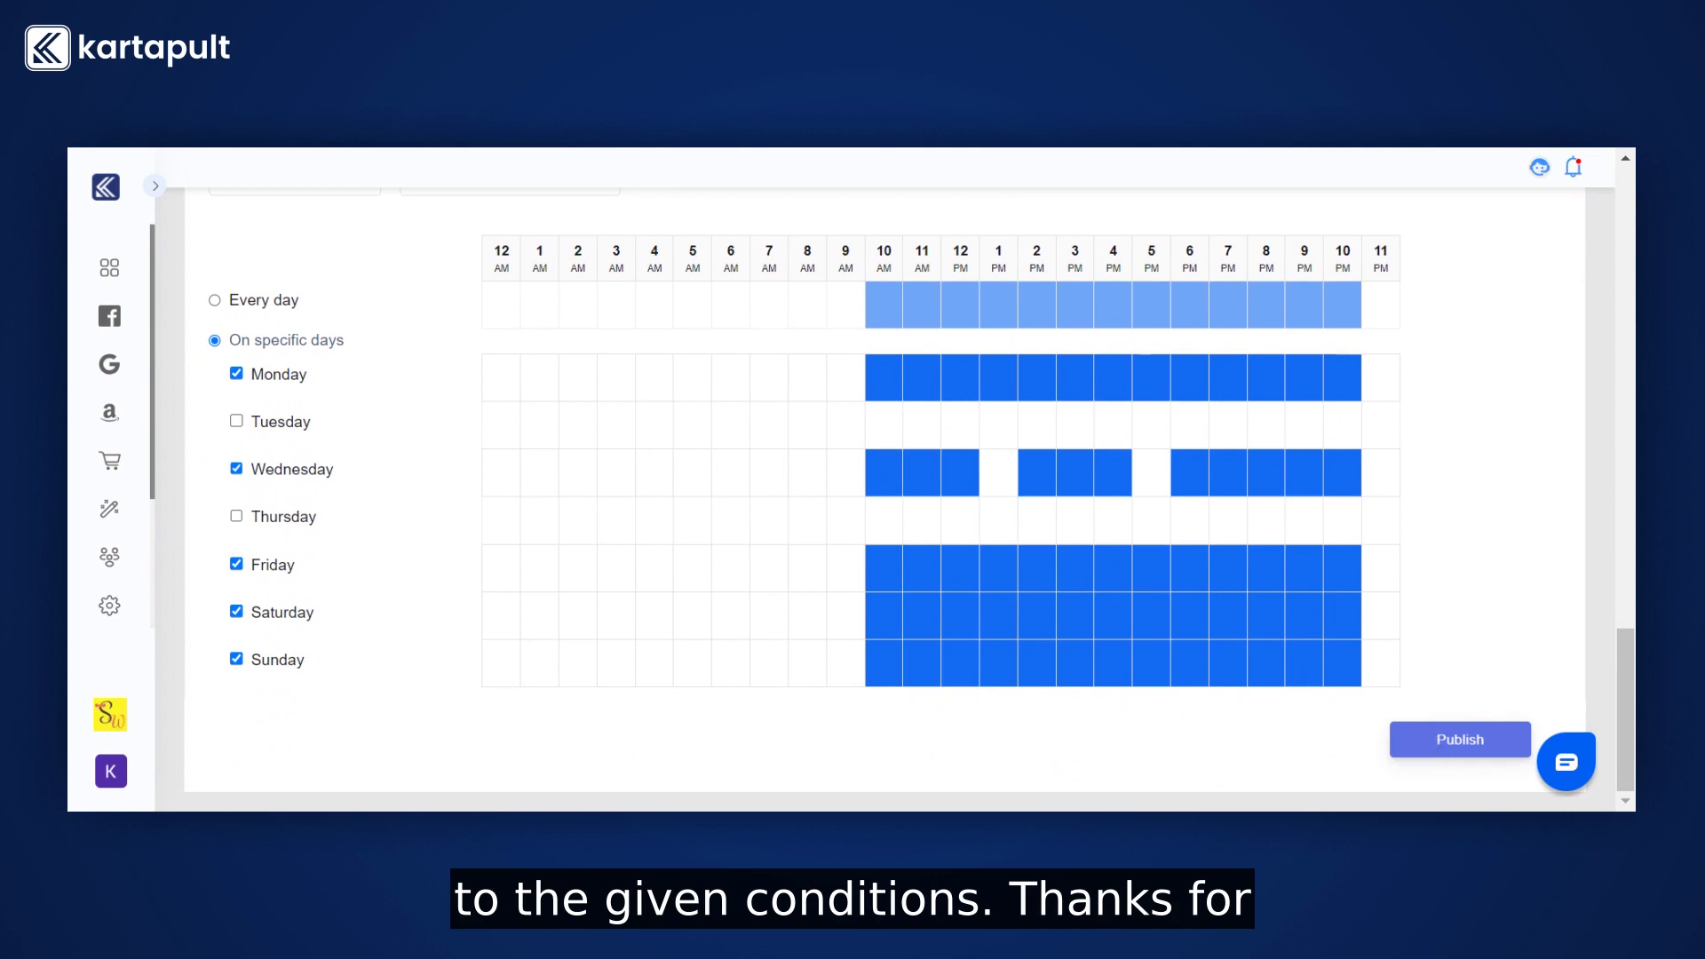